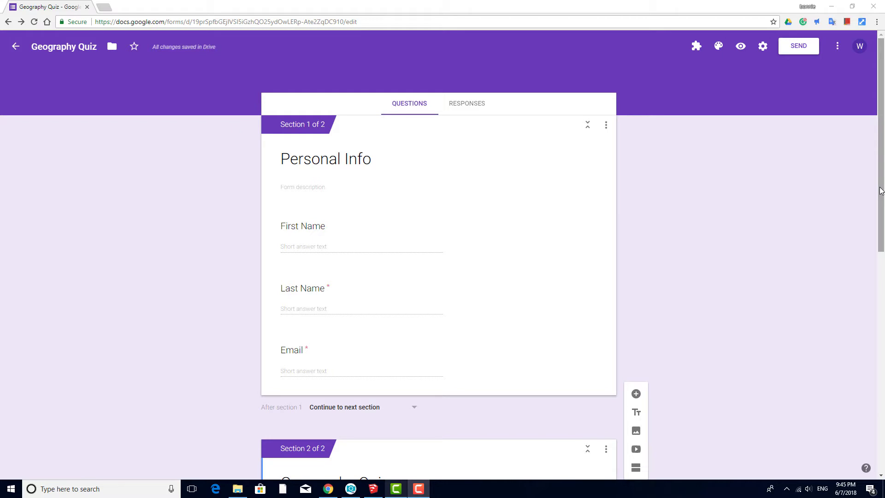
# - Turn on 'Make this a quiz' in the form's Quizzes settings and save
pyautogui.moveTo(881, 190); pyautogui.dragTo(884, 414)
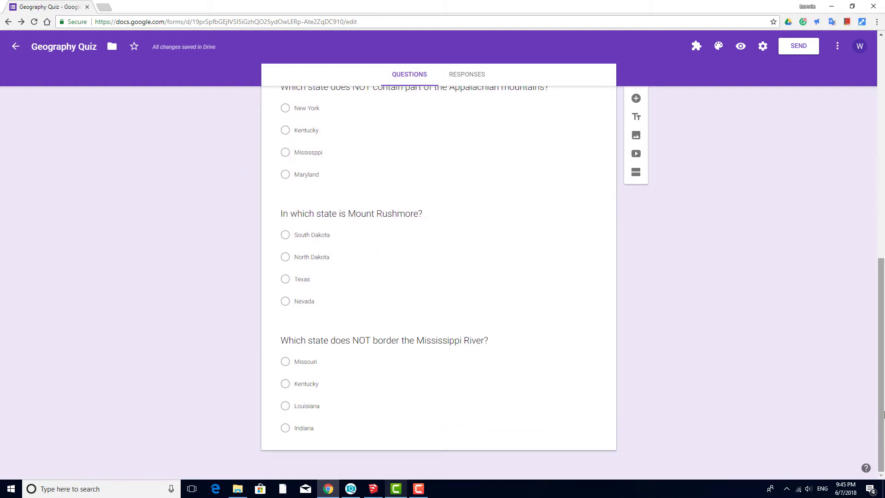
pyautogui.moveTo(884, 414); pyautogui.dragTo(883, 197)
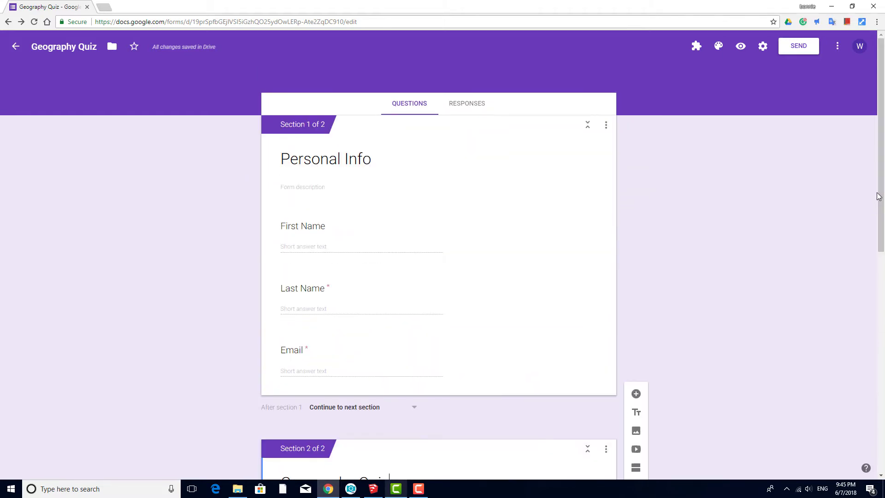
pyautogui.click(763, 47)
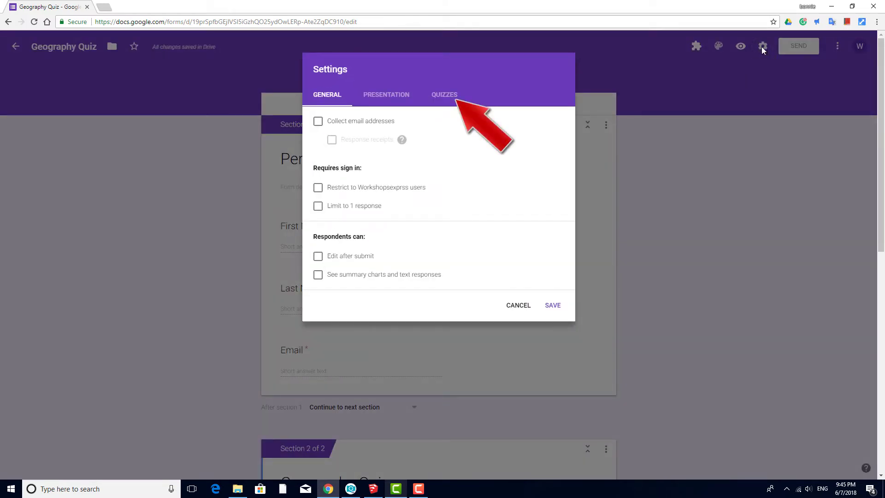
pyautogui.click(445, 97)
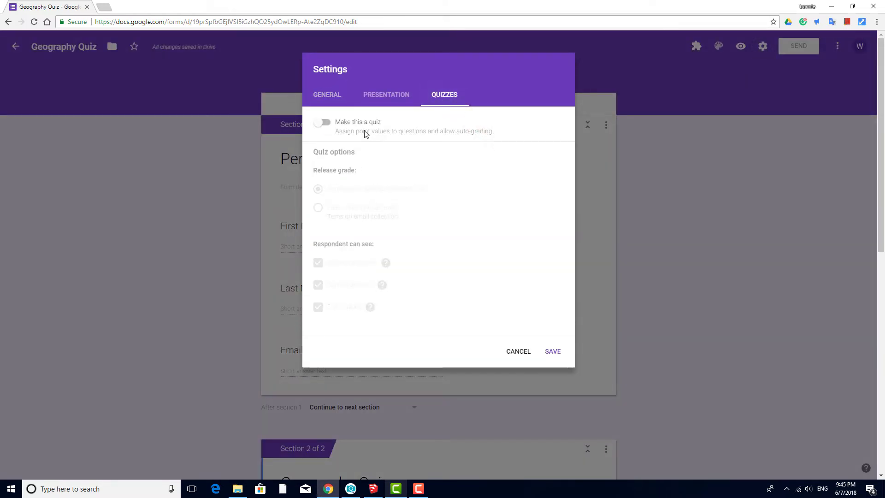
pyautogui.click(323, 122)
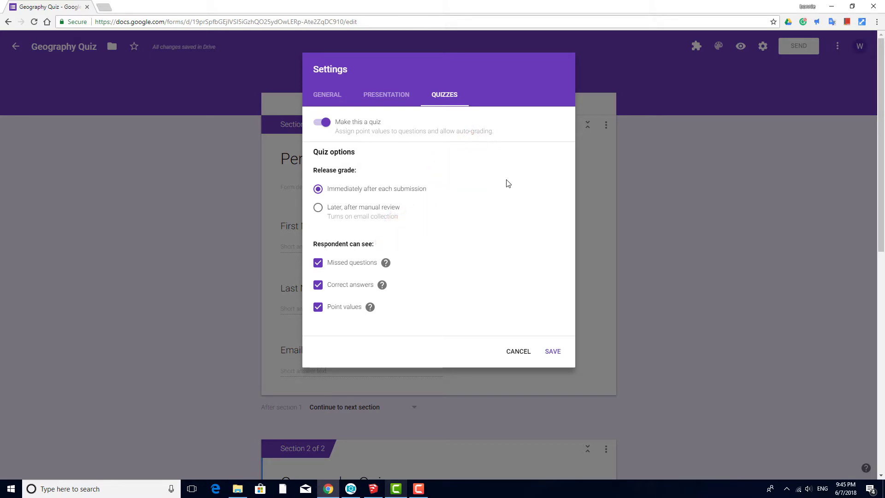
pyautogui.click(553, 352)
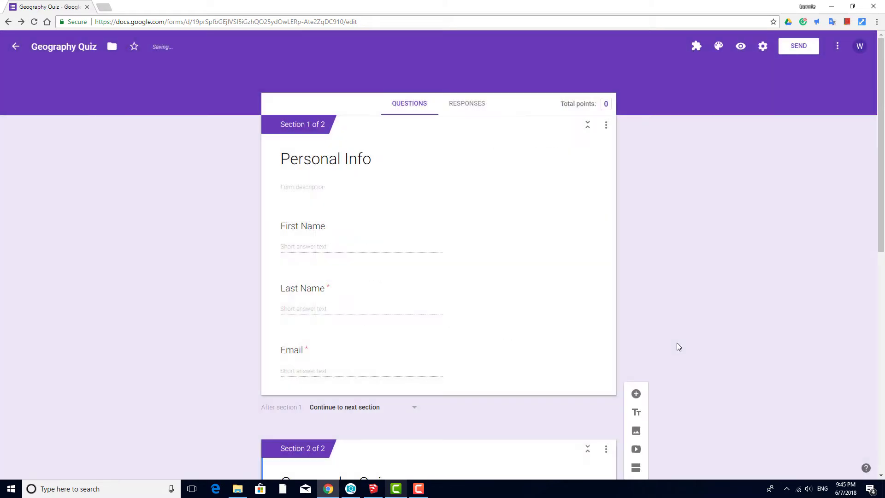
# - Set the Appalachian question's answer key to Mississppi, worth 2 points
pyautogui.moveTo(881, 199); pyautogui.dragTo(882, 338)
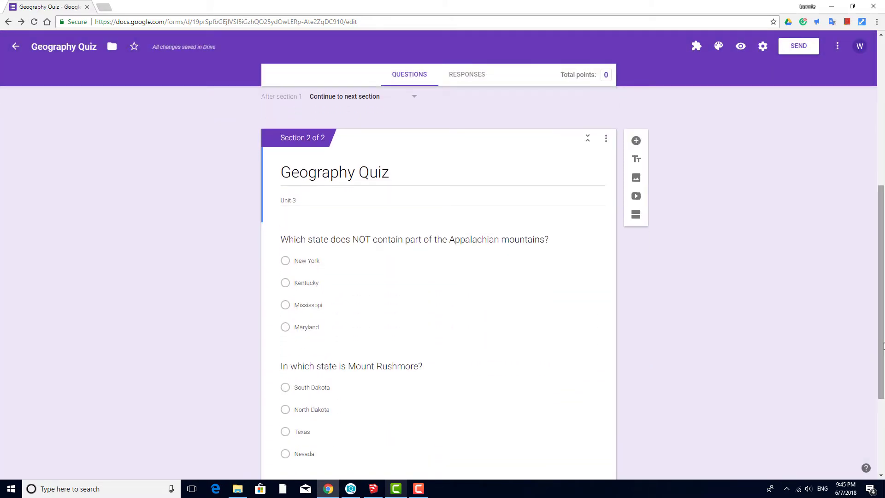
pyautogui.click(390, 312)
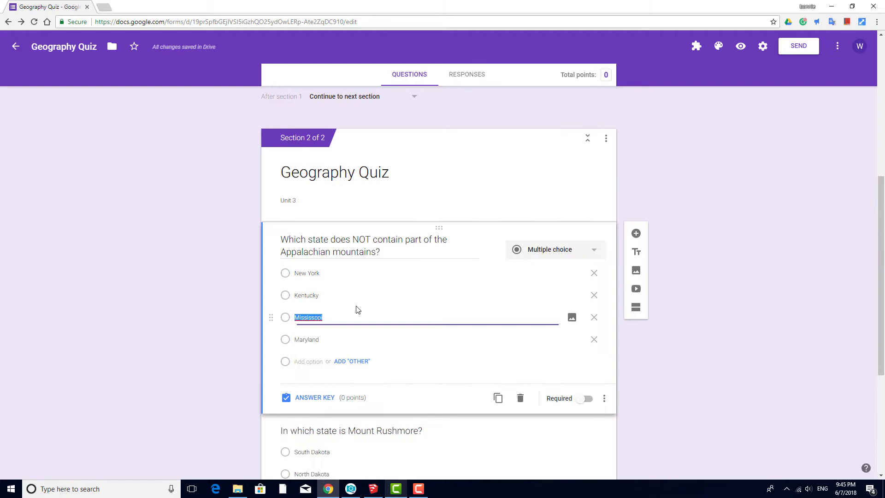
pyautogui.click(315, 397)
pyautogui.click(286, 349)
pyautogui.click(580, 279)
pyautogui.click(580, 278)
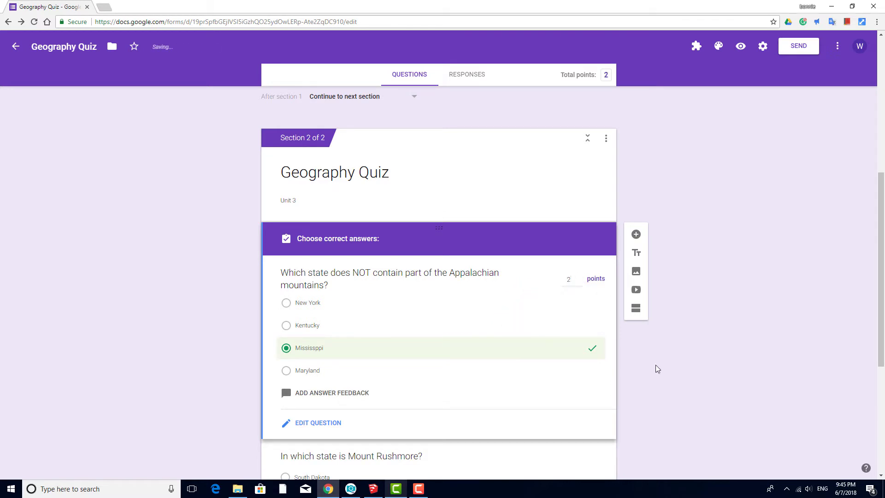
# - Mark South Dakota correct for the Mount Rushmore question, worth 2 points
pyautogui.scroll(-5, 656, 368)
pyautogui.click(375, 269)
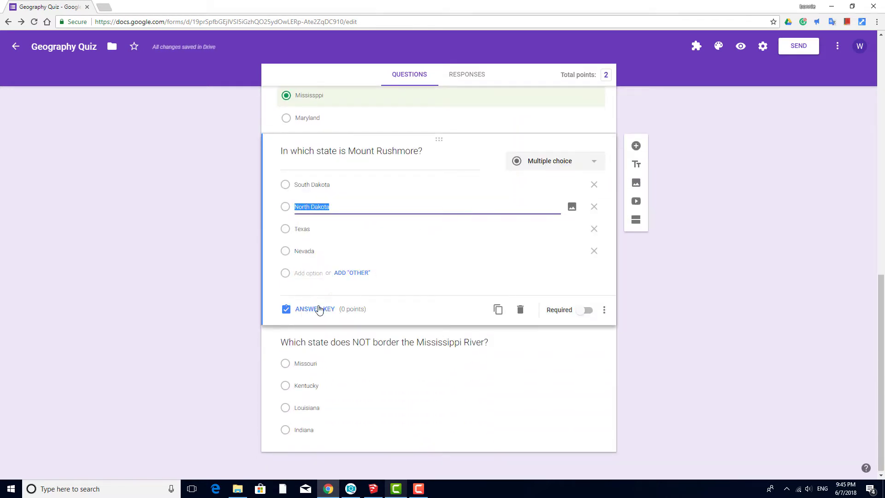
pyautogui.click(316, 310)
pyautogui.click(286, 211)
pyautogui.click(579, 186)
pyautogui.click(579, 186)
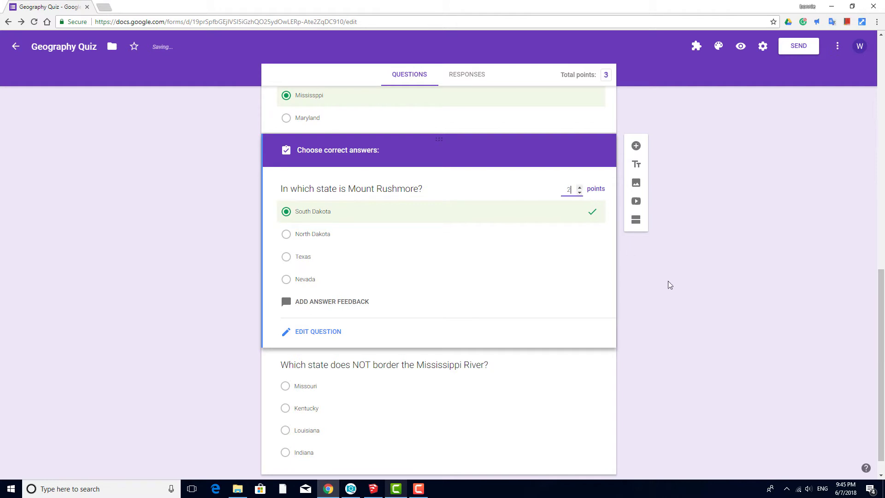
# - Mark Indiana correct for the Mississippi River question, worth 2 points
pyautogui.click(448, 406)
pyautogui.click(287, 434)
pyautogui.click(286, 403)
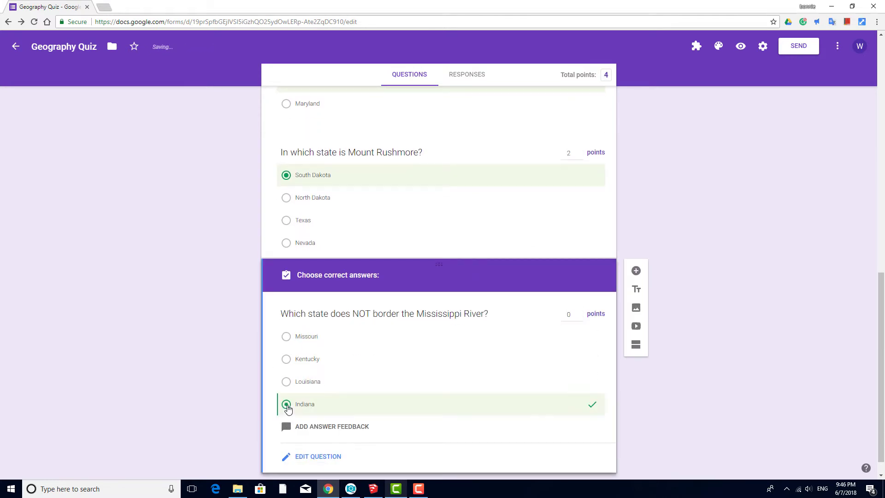
pyautogui.click(580, 312)
pyautogui.moveTo(875, 442); pyautogui.dragTo(872, 153)
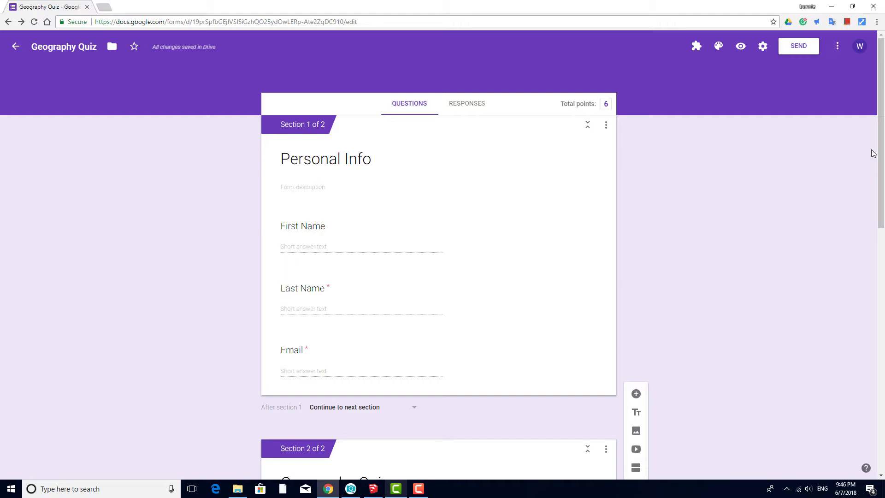
pyautogui.click(838, 48)
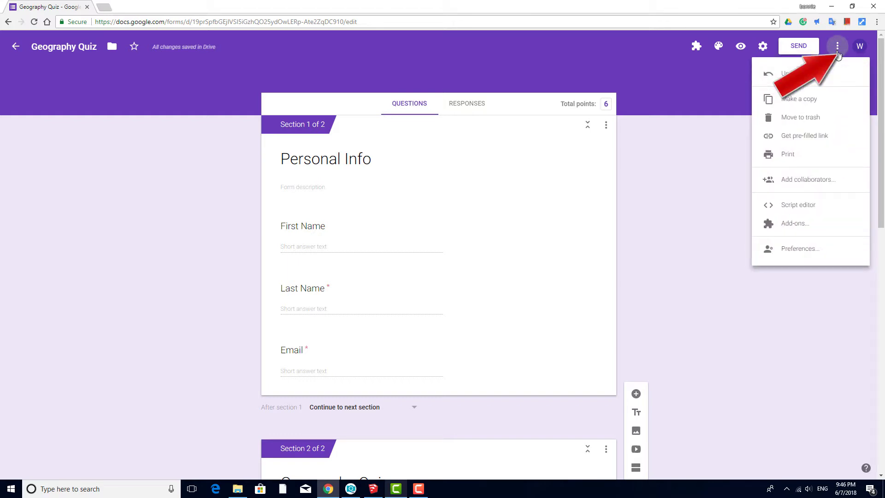
pyautogui.click(804, 224)
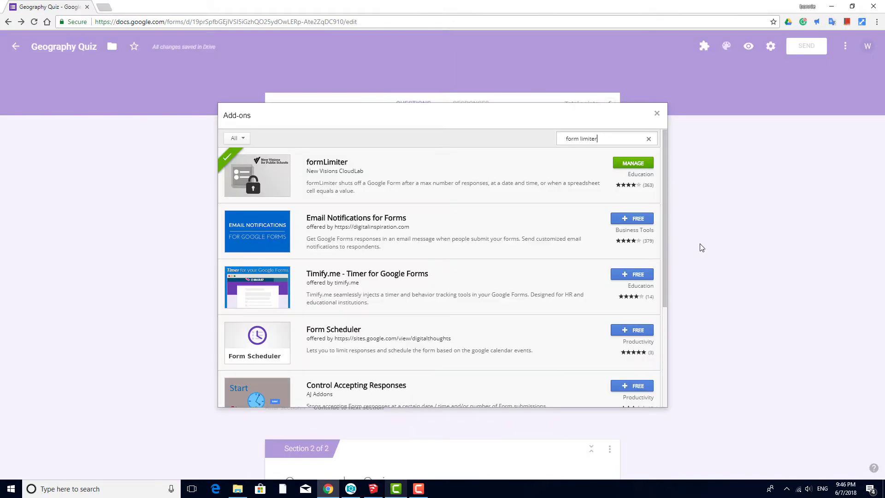
pyautogui.click(657, 115)
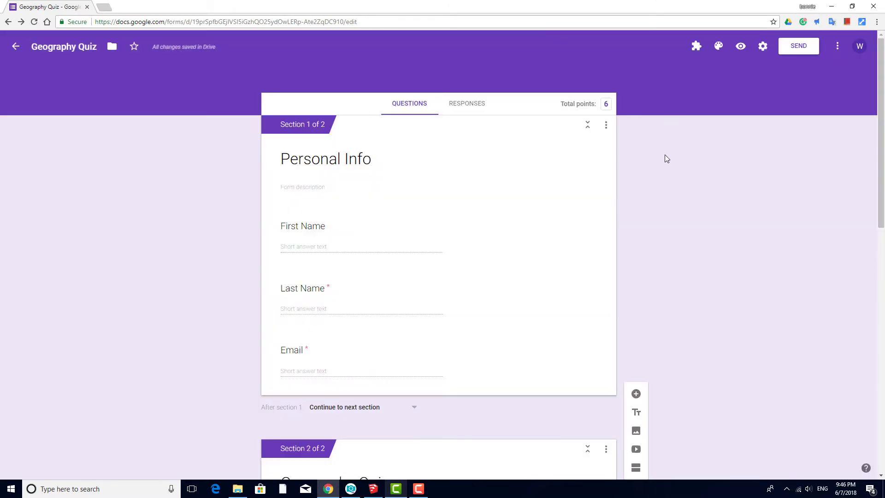
# - Set formLimiter to stop responses on 06/08/2018 at 2:15 AM and enable it
pyautogui.click(694, 48)
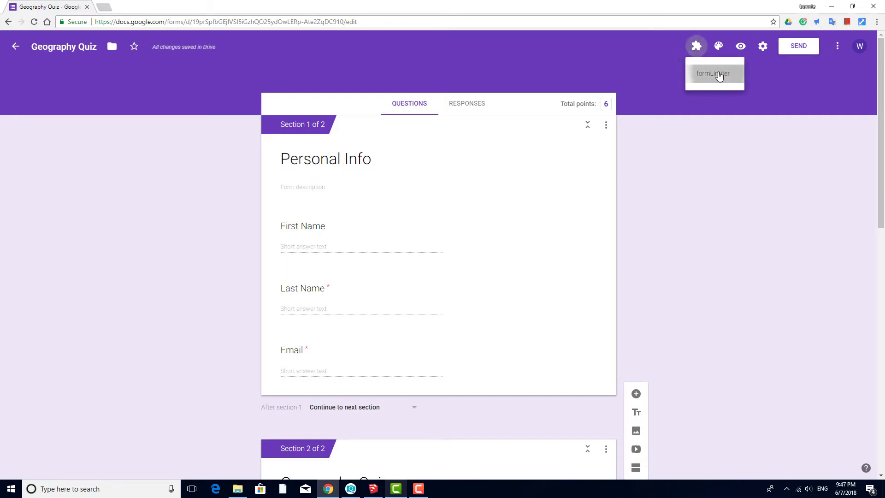
pyautogui.click(719, 75)
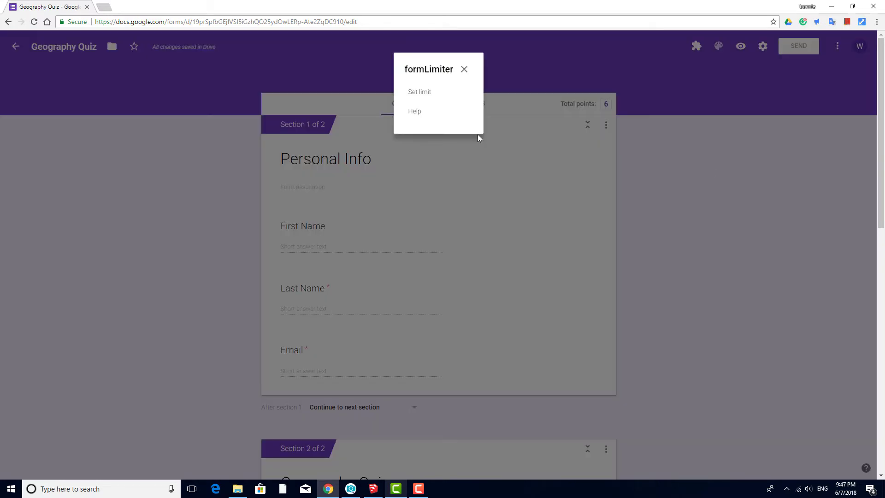
pyautogui.click(428, 92)
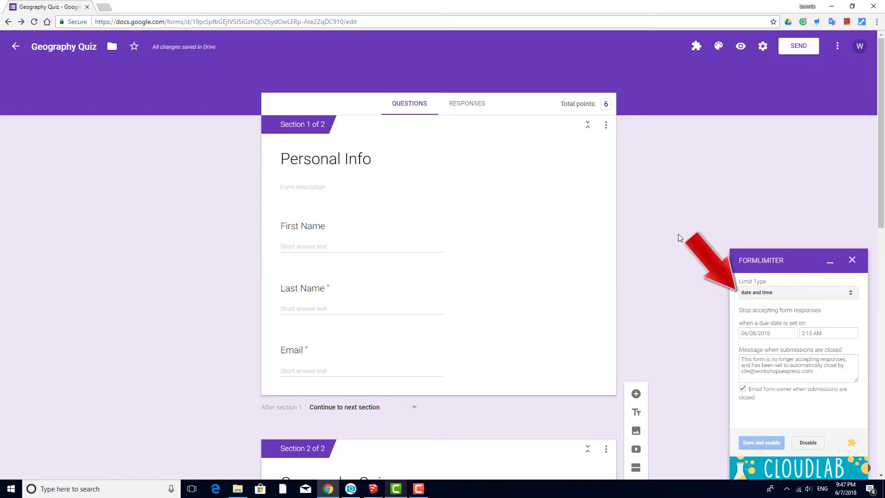
pyautogui.click(827, 333)
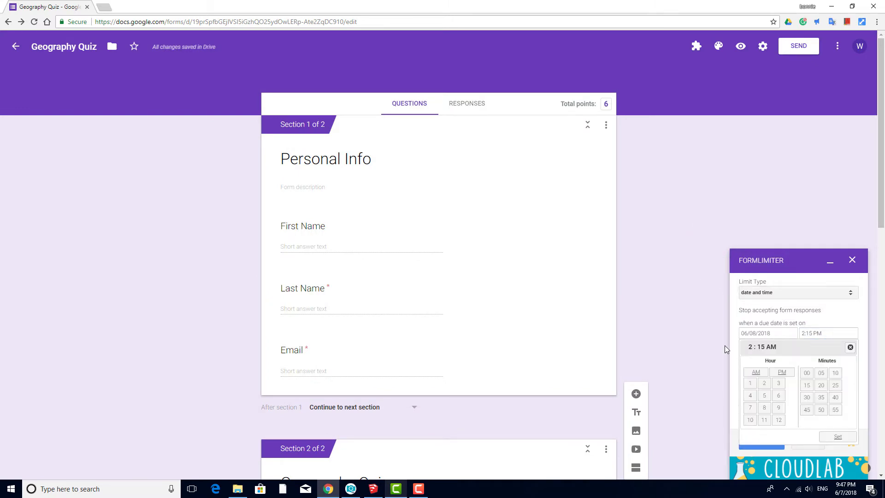
pyautogui.click(838, 437)
pyautogui.click(762, 443)
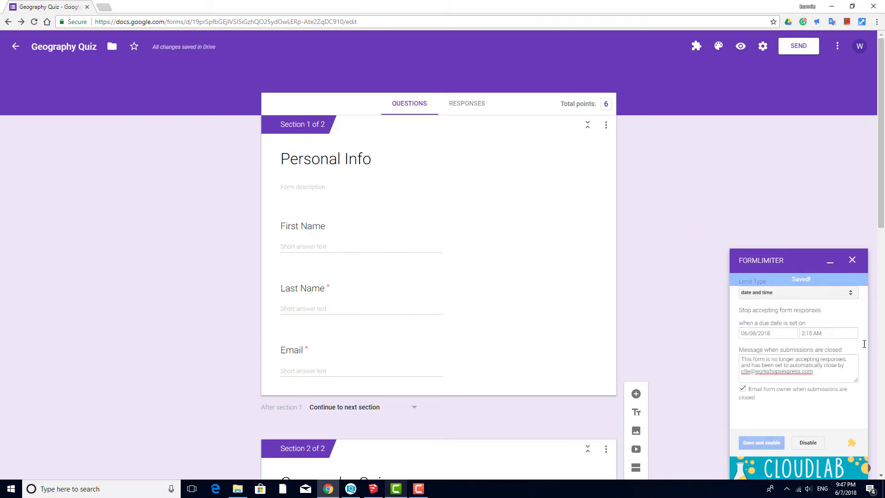
pyautogui.click(852, 260)
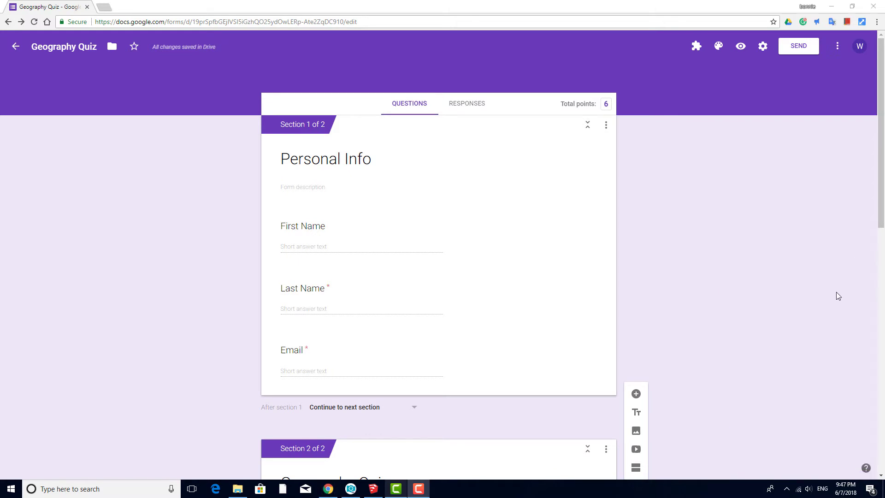
pyautogui.click(799, 51)
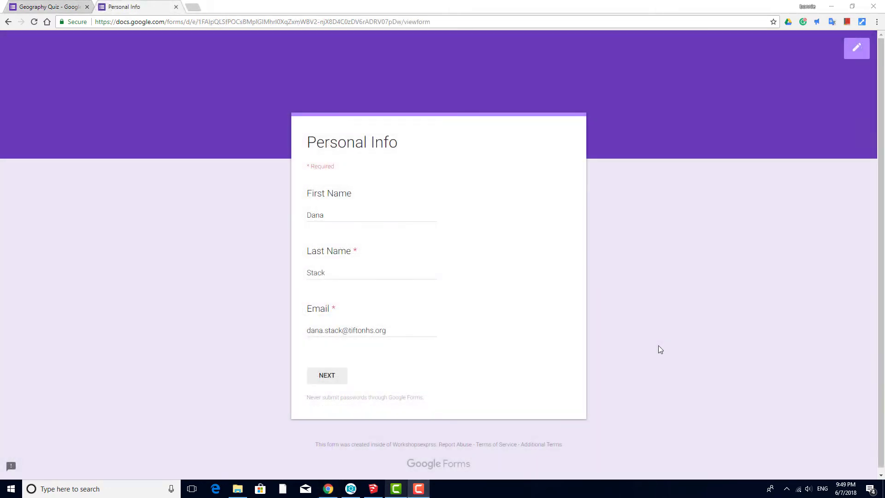
# - Answer New York, South Dakota and Indiana and submit the quiz
pyautogui.click(331, 377)
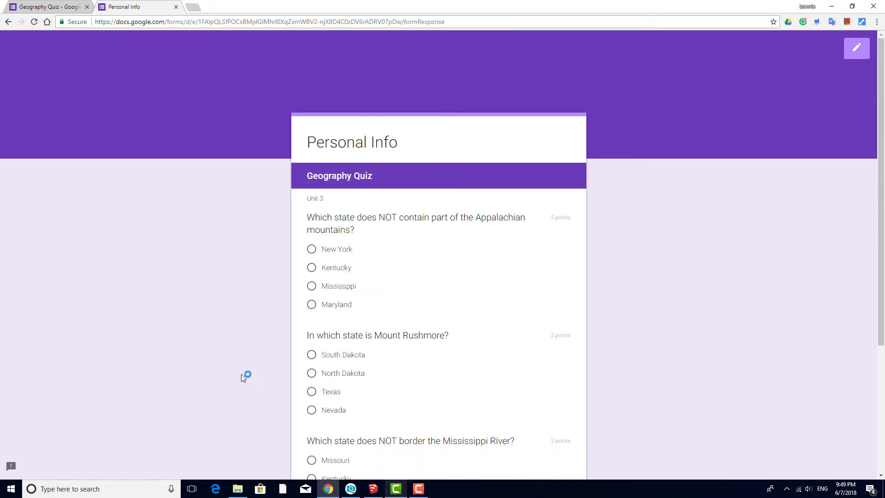
pyautogui.scroll(-2, 242, 374)
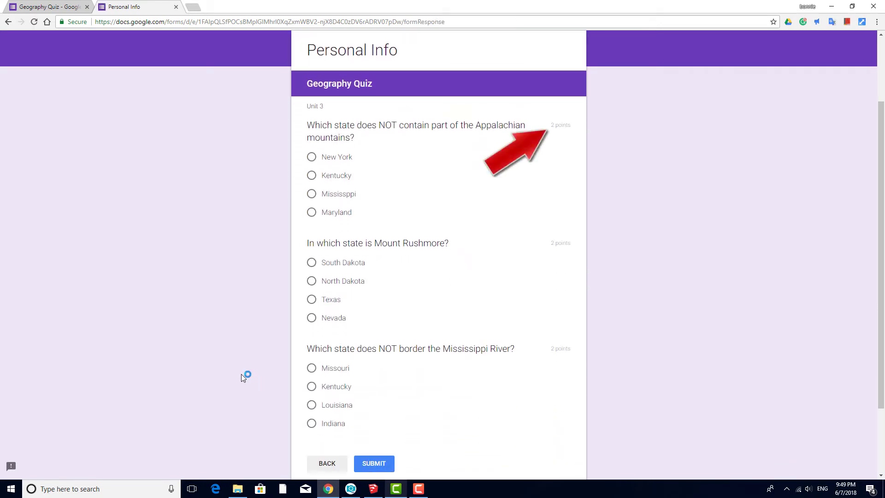
pyautogui.click(312, 156)
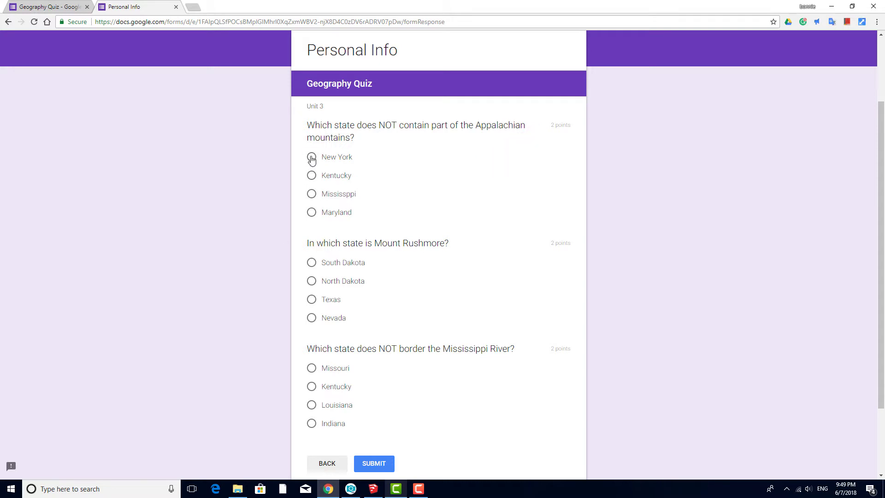
pyautogui.click(312, 262)
pyautogui.click(312, 423)
pyautogui.click(368, 466)
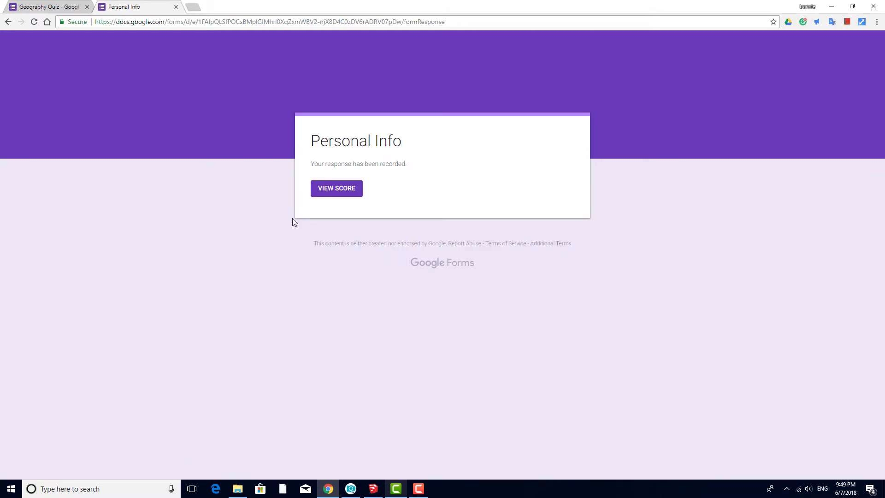
# - View the 4/6 score and scroll through the marked answers
pyautogui.click(332, 188)
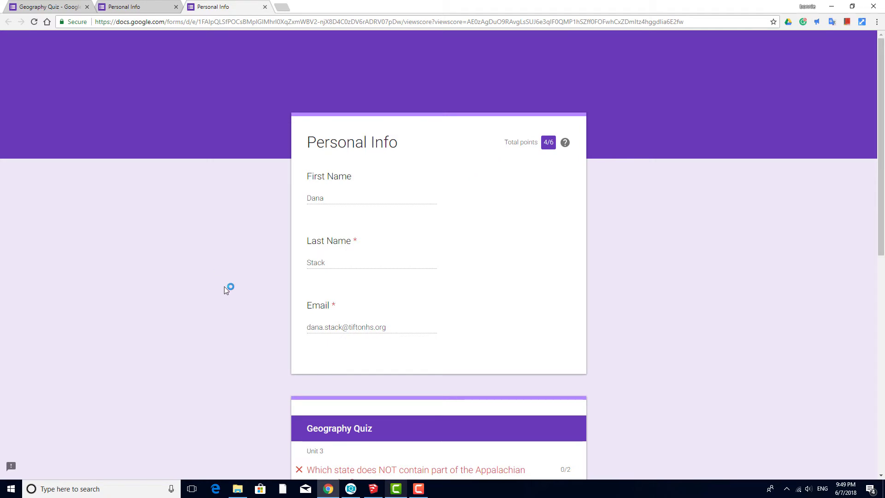
pyautogui.scroll(-7, 224, 286)
pyautogui.scroll(-3, 226, 290)
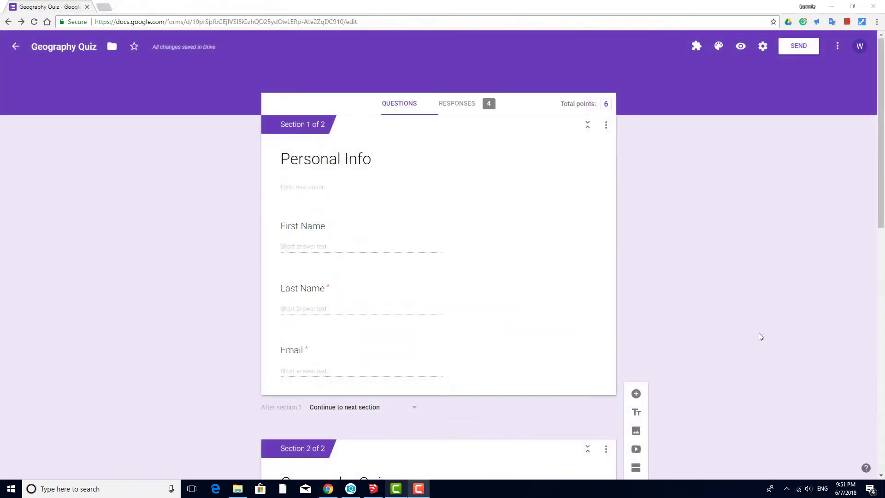
# - Review the responses one student at a time and open the linked responses spreadsheet
pyautogui.click(455, 105)
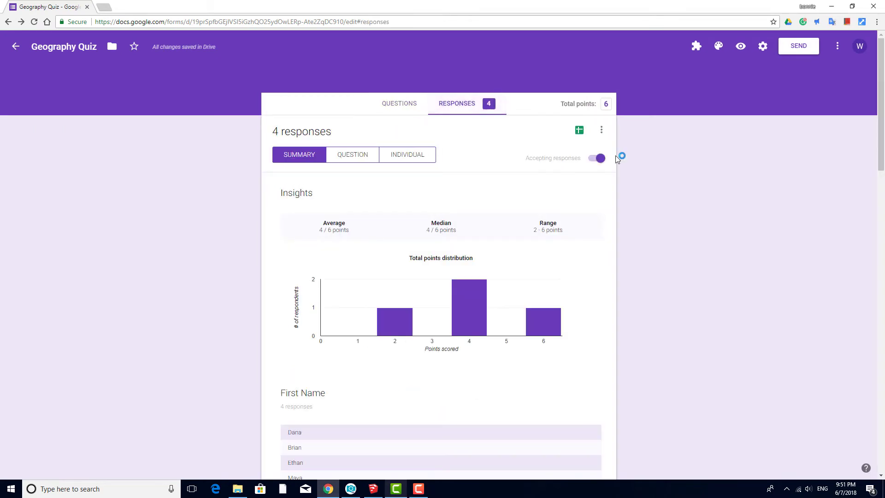
pyautogui.click(407, 154)
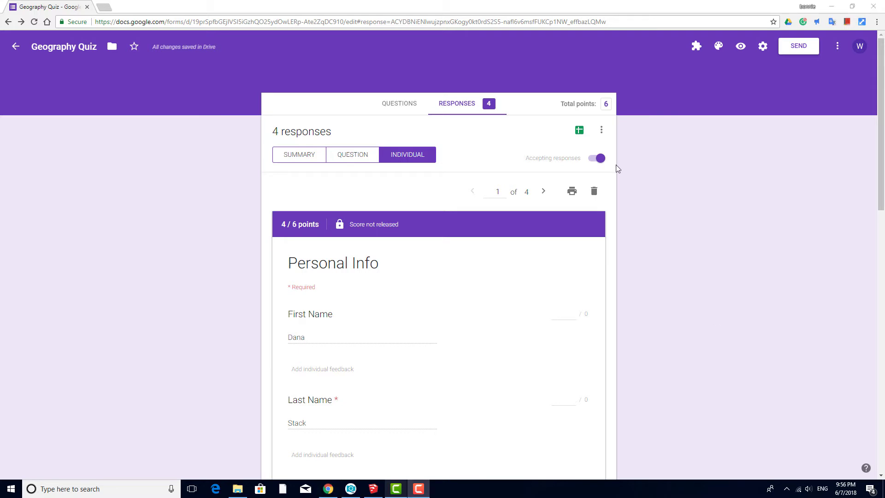
pyautogui.click(579, 130)
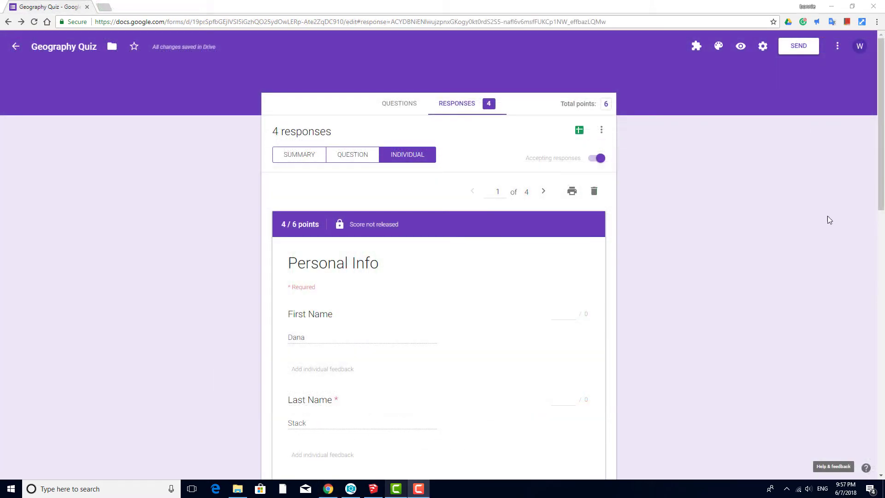
# - Switch off 'Make this a quiz' in the Quizzes settings and save
pyautogui.click(762, 46)
pyautogui.click(444, 94)
pyautogui.click(322, 123)
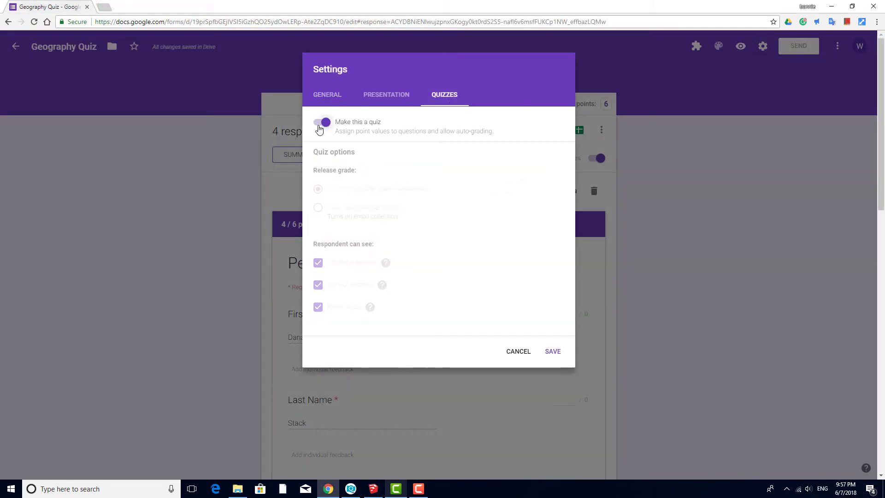
pyautogui.click(552, 352)
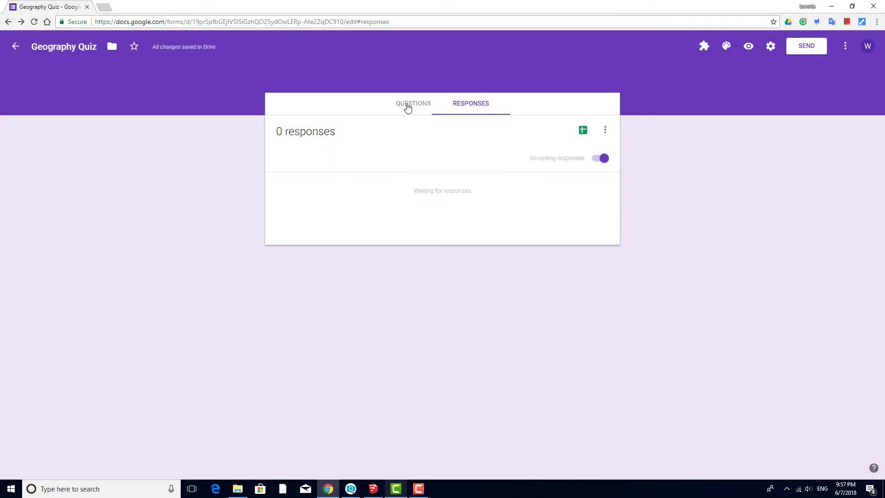
# - Add a Paragraph question 'Why was the Louisiana Purchase important?' after the Mississippi River question
pyautogui.click(408, 108)
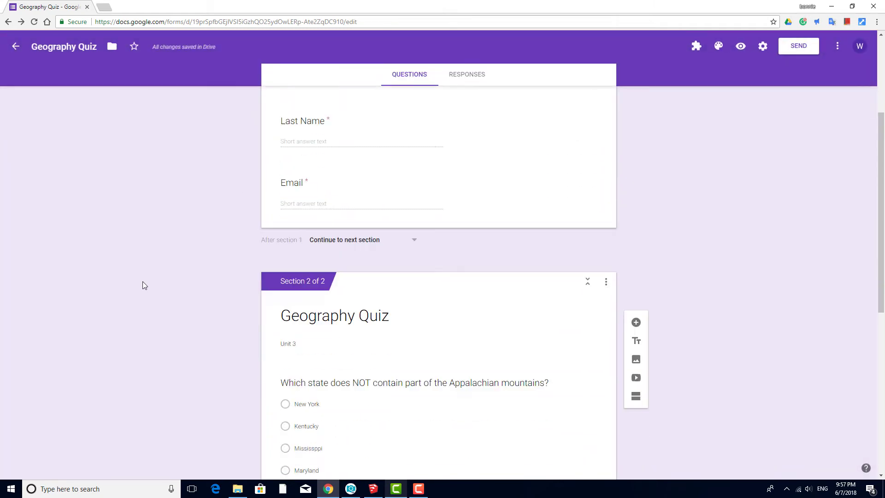
pyautogui.scroll(-8, 142, 281)
pyautogui.click(366, 313)
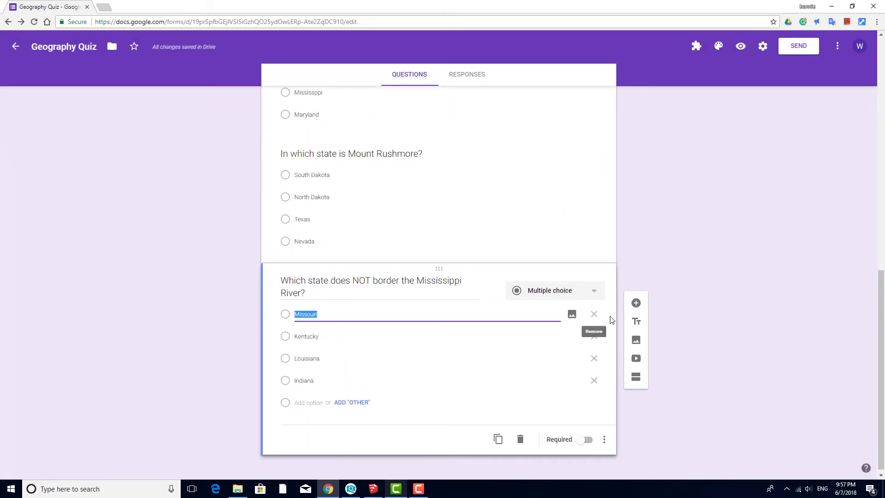
pyautogui.click(636, 303)
pyautogui.write('Why was the Louisiana Purchase important?')
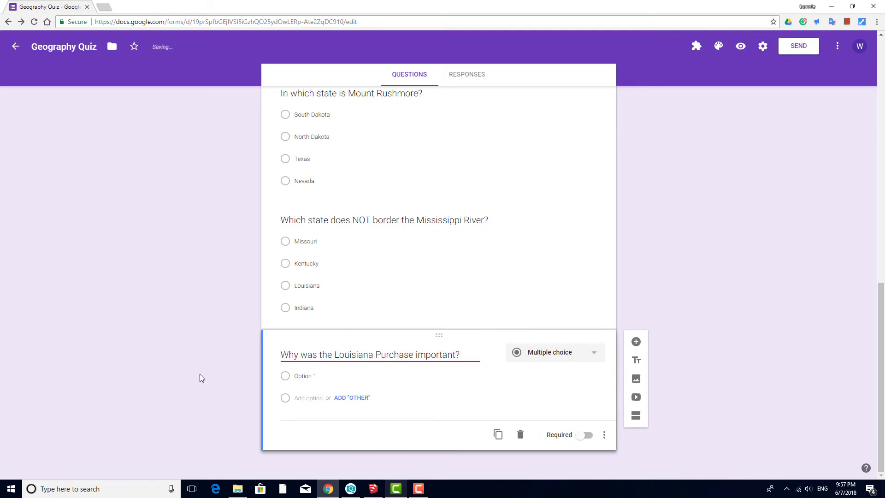
pyautogui.click(596, 353)
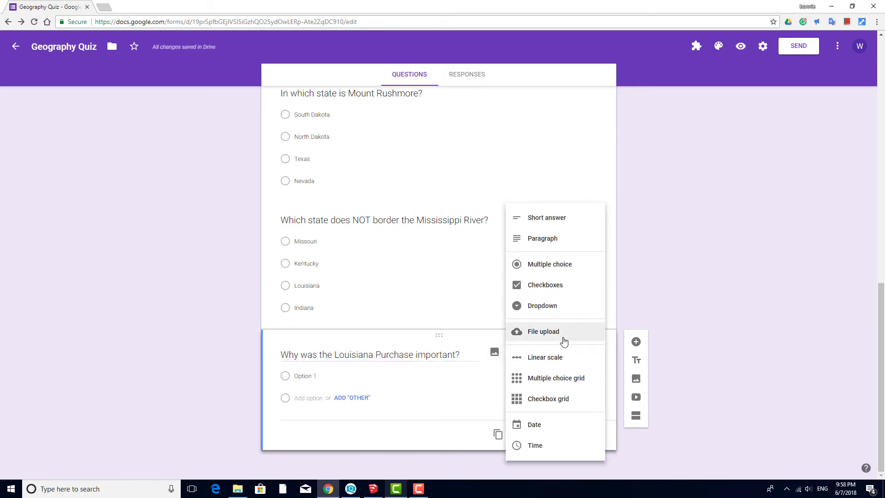
pyautogui.click(560, 239)
pyautogui.click(794, 48)
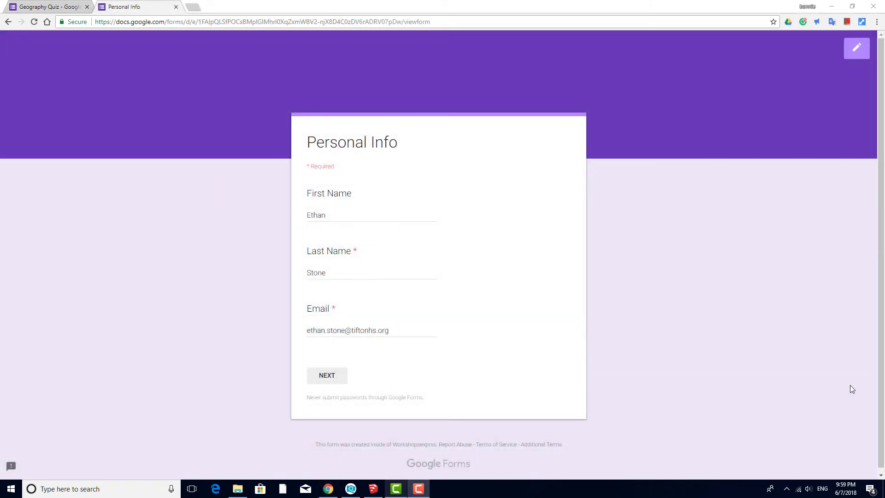
# - Answer Mississippi, North Dakota and Indiana, paste a Louisiana Purchase answer, and submit
pyautogui.click(330, 381)
pyautogui.scroll(-2, 196, 339)
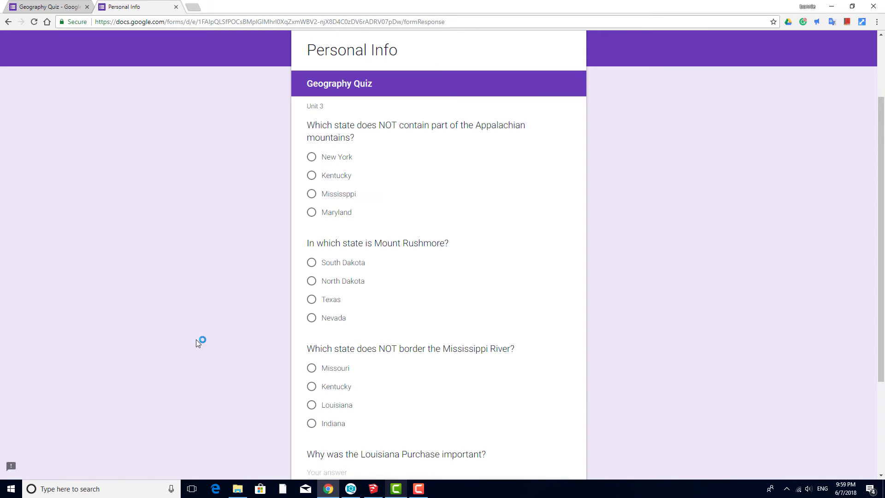
pyautogui.click(312, 194)
pyautogui.click(312, 280)
pyautogui.click(312, 424)
pyautogui.scroll(-3, 274, 381)
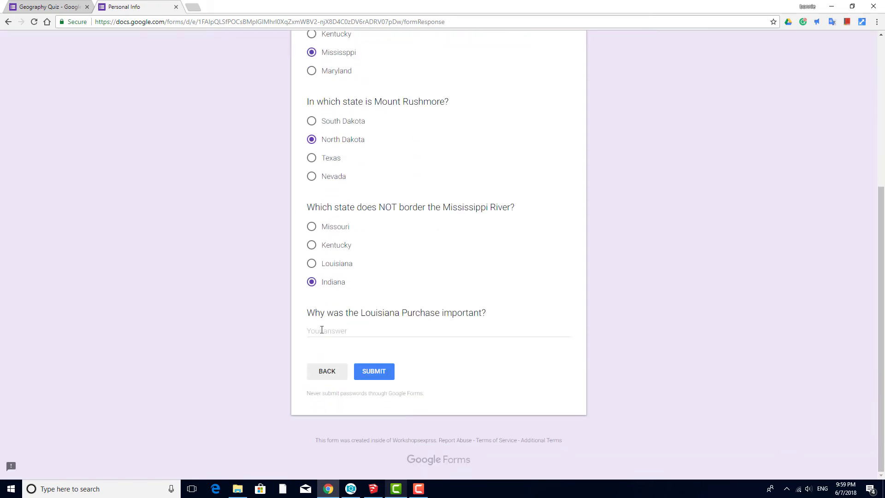
pyautogui.click(322, 330)
pyautogui.write('Because we were able to expand further west.')
pyautogui.click(387, 377)
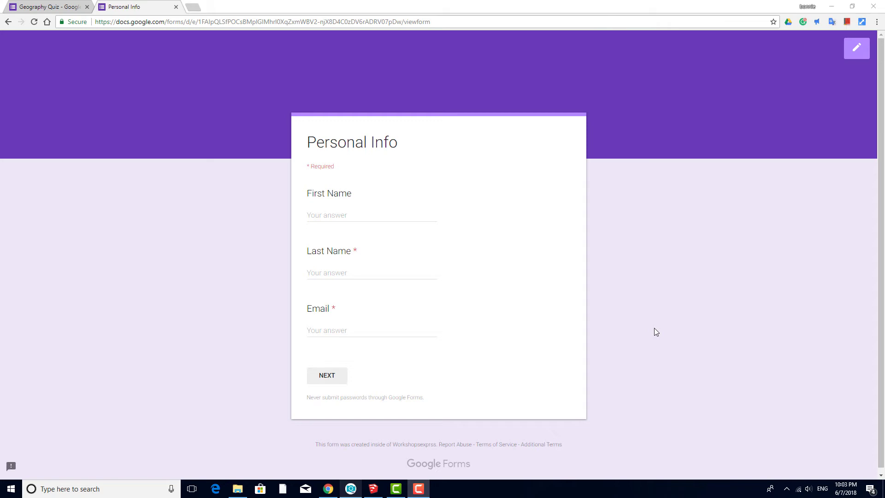
# - Fill First Name, Last Name and Email with placeholder 'aaa' and continue
pyautogui.click(407, 215)
pyautogui.write('aaa')
pyautogui.click(369, 273)
pyautogui.write('aaa')
pyautogui.click(366, 328)
pyautogui.write('aaa')
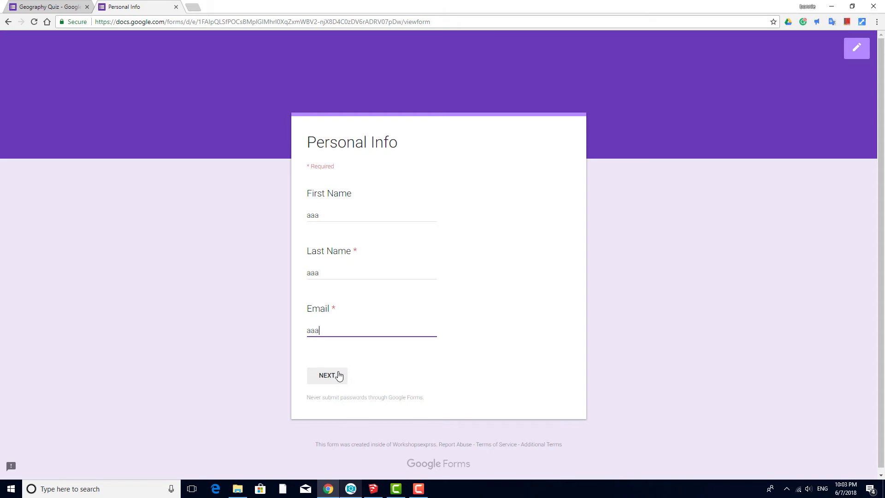
pyautogui.click(338, 375)
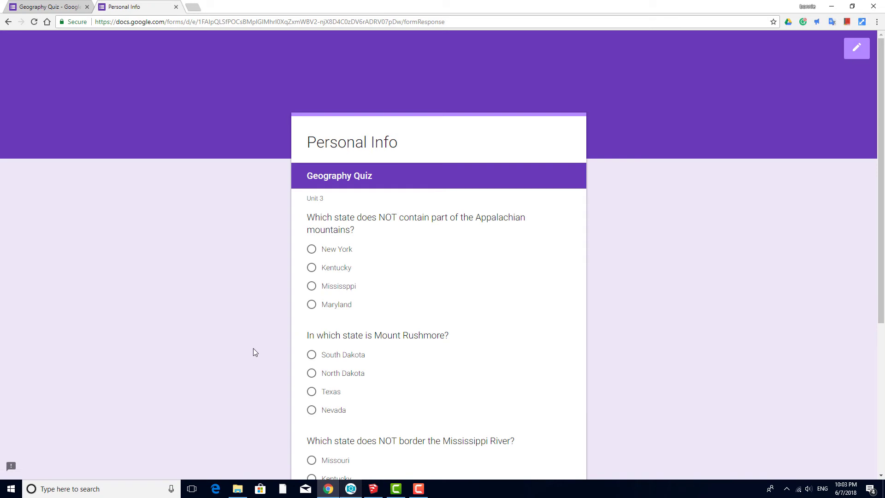
# - Choose South Dakota and Indiana, leave the essay blank, and submit the test response
pyautogui.click(312, 354)
pyautogui.scroll(-4, 254, 350)
pyautogui.click(312, 337)
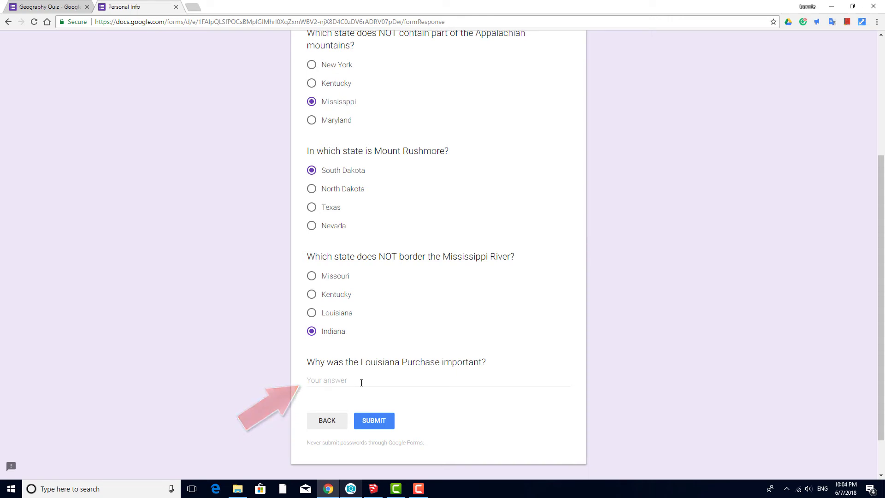
pyautogui.click(374, 421)
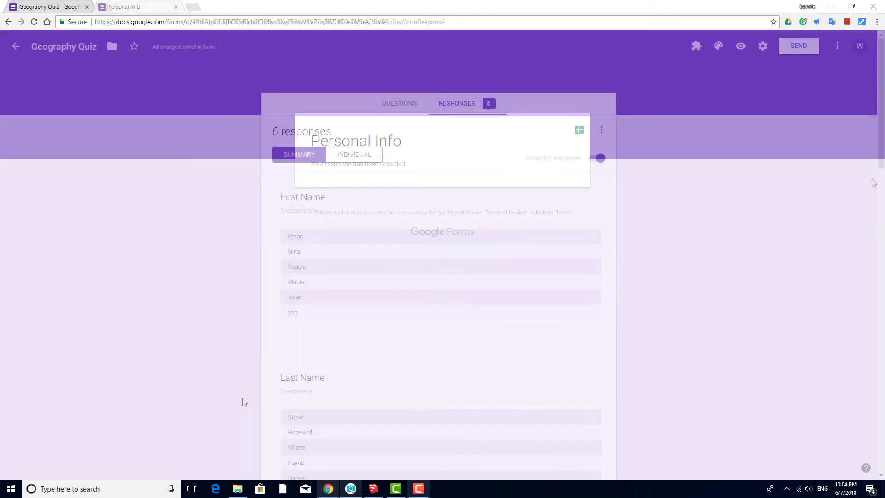
# - Open the Geography Quiz (Responses) spreadsheet from the Responses tab
pyautogui.moveTo(882, 145)
pyautogui.mouseDown()
pyautogui.moveTo(876, 454)
pyautogui.moveTo(872, 142)
pyautogui.mouseUp()
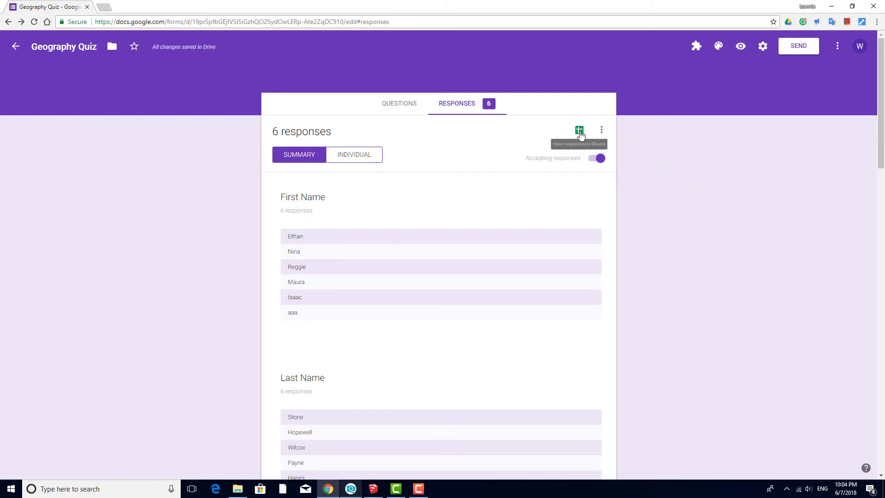
pyautogui.click(580, 131)
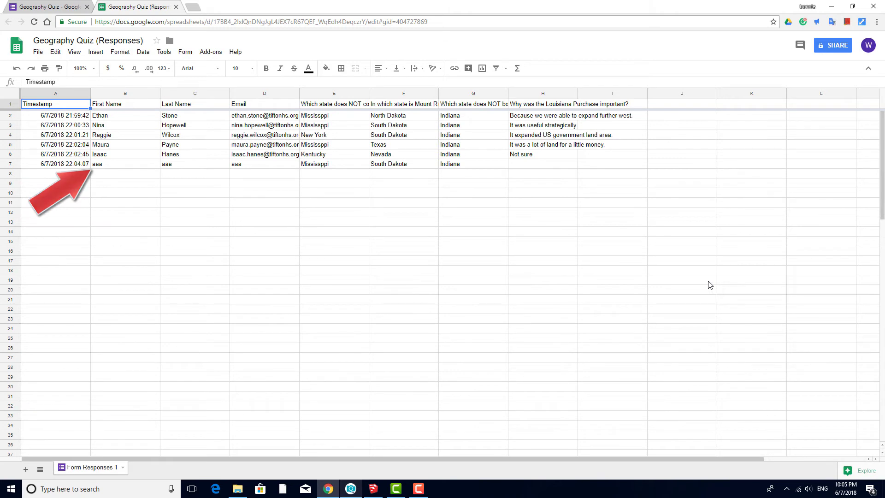
# - Sort the responses sheet A to Z by the First Name column
pyautogui.click(153, 95)
pyautogui.click(155, 95)
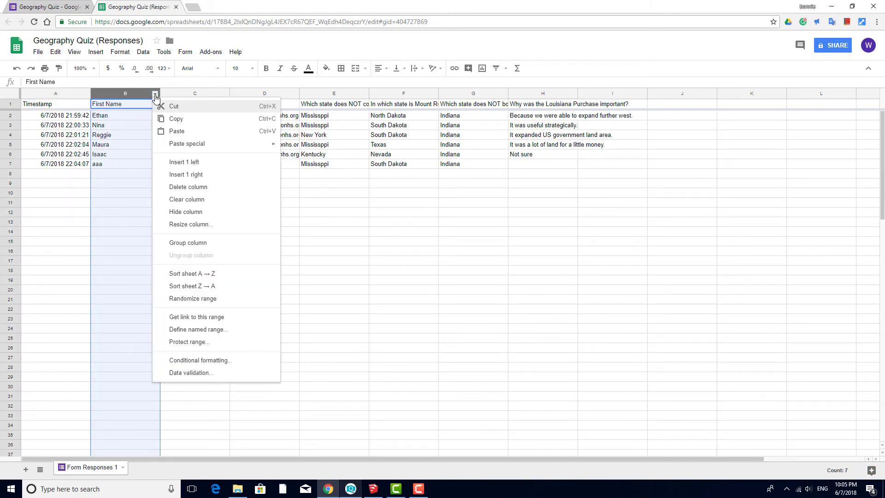
pyautogui.click(200, 274)
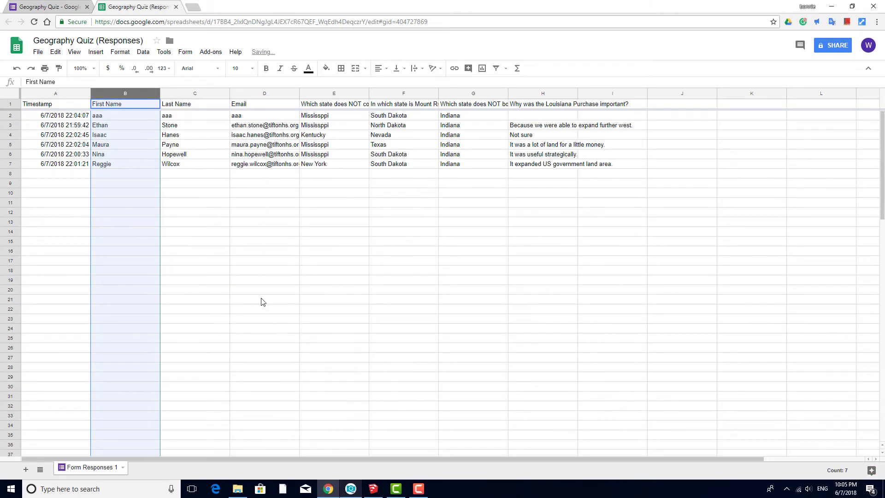
pyautogui.click(261, 300)
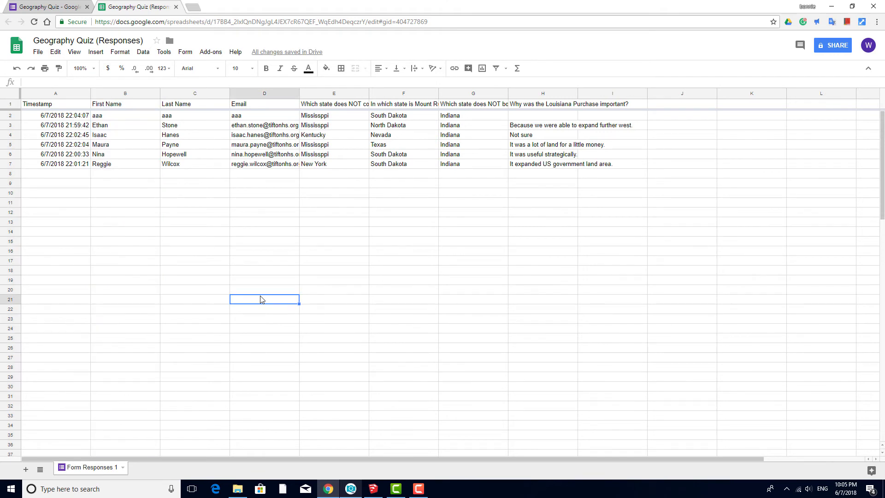
pyautogui.click(210, 52)
# - Start Flubaroo grading and make each of the three state questions worth 2 points
pyautogui.moveTo(270, 115)
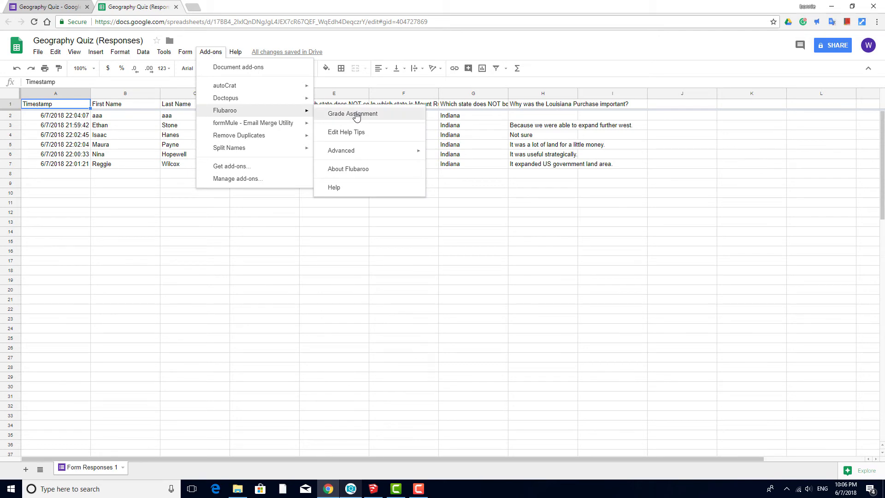
pyautogui.click(389, 115)
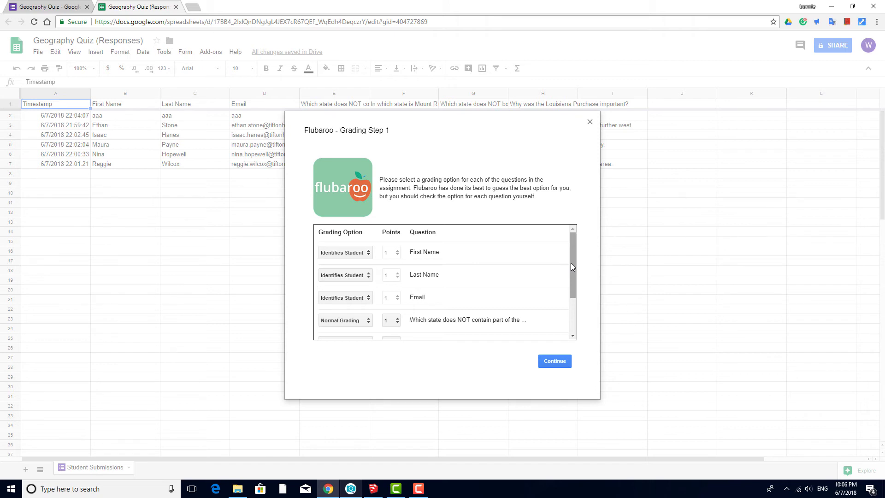
pyautogui.moveTo(571, 262); pyautogui.dragTo(572, 304)
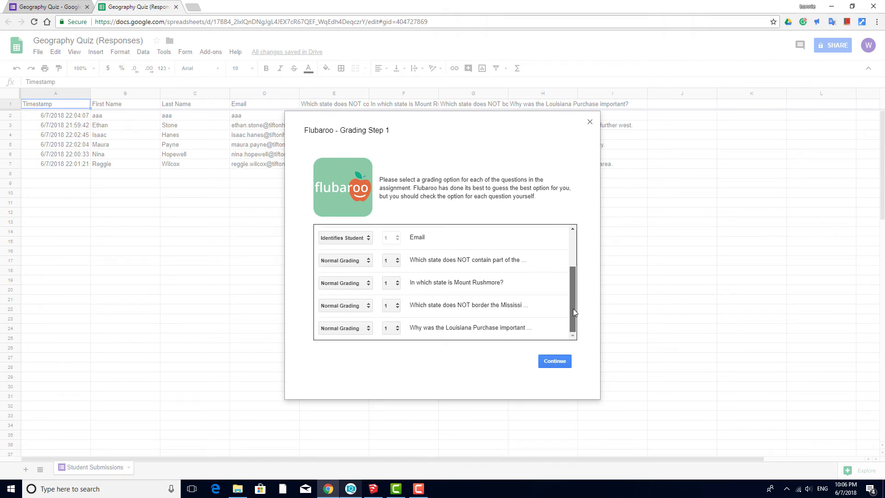
pyautogui.click(397, 261)
pyautogui.click(392, 277)
pyautogui.click(398, 283)
pyautogui.click(392, 299)
pyautogui.click(397, 306)
pyautogui.click(392, 322)
# - Set the Louisiana Purchase question to Grade by Hand, worth 4 points
pyautogui.click(368, 329)
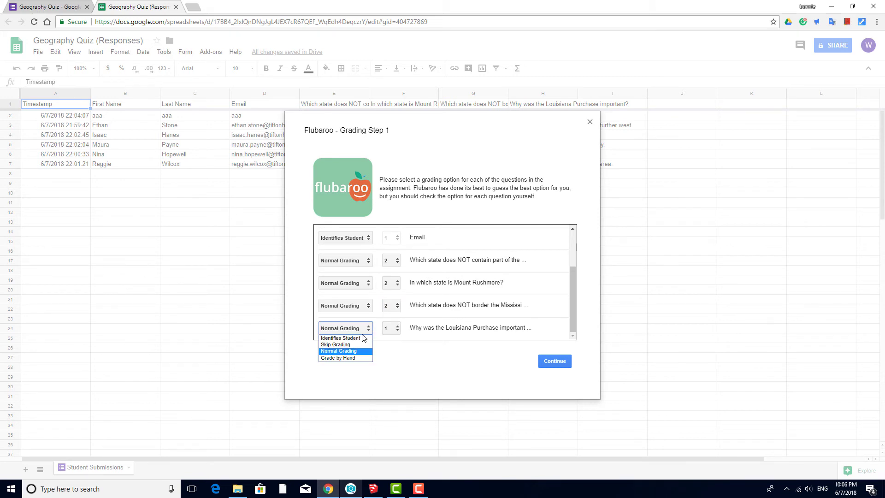
pyautogui.click(361, 359)
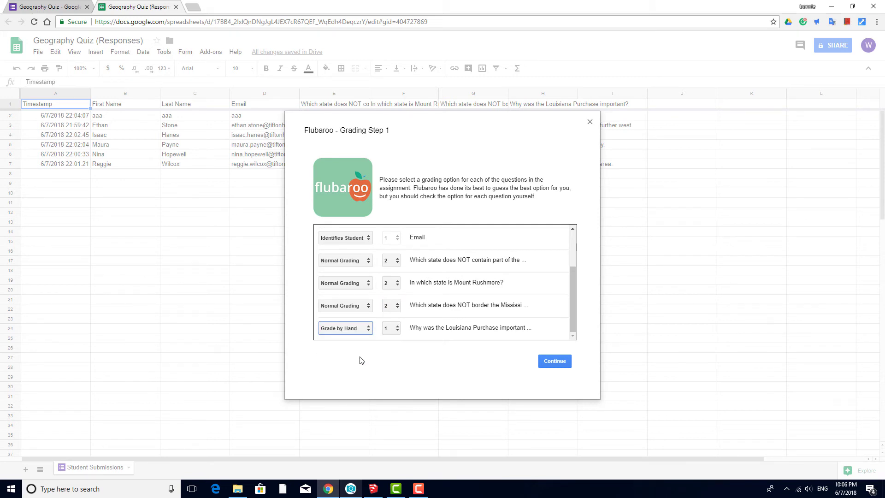
pyautogui.click(398, 328)
pyautogui.click(392, 360)
# - Use the first submission as the answer key and grade the submissions
pyautogui.click(553, 361)
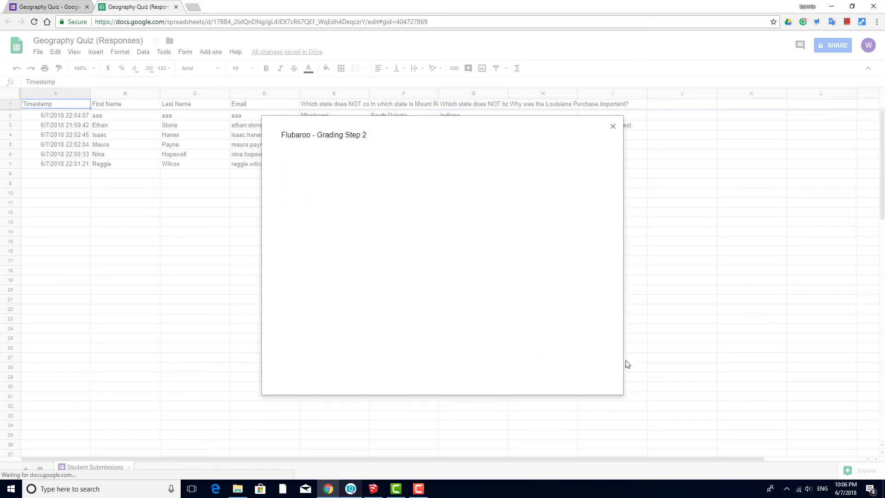
pyautogui.click(299, 259)
pyautogui.click(576, 361)
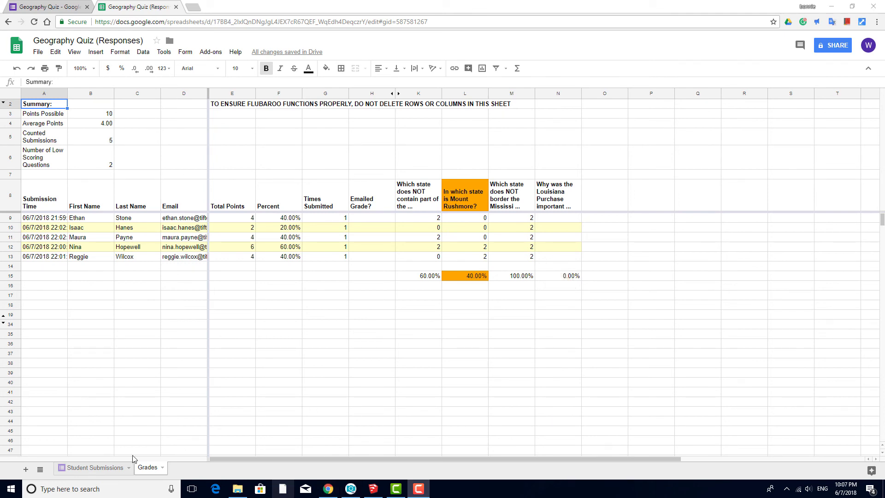
# - Check the first student's Louisiana Purchase answer on the Student Submissions sheet
pyautogui.click(113, 469)
pyautogui.click(544, 124)
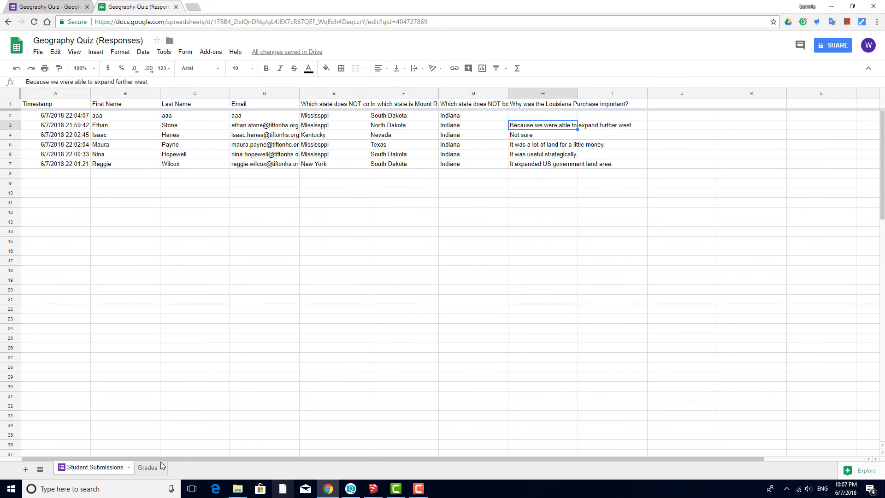
pyautogui.click(147, 468)
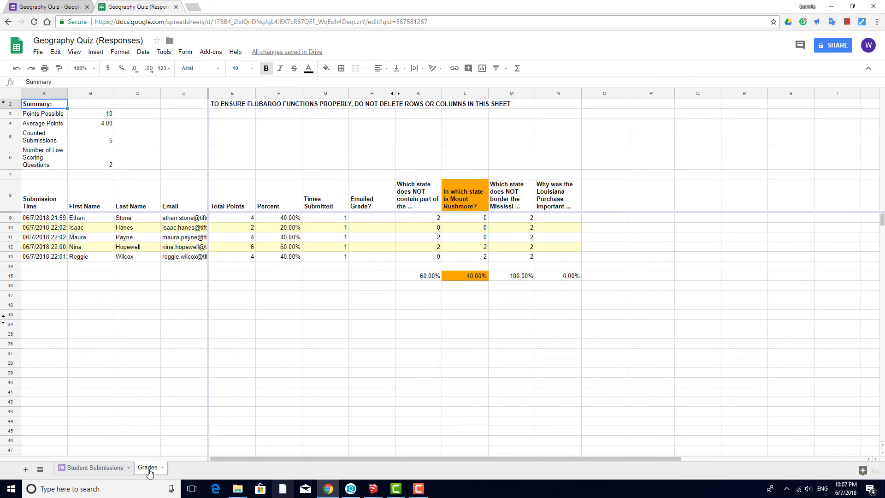
# - Enter hand-graded scores 4, 3, 2, 5 and 0 into N9:N13 of the Grades sheet
pyautogui.click(563, 218)
pyautogui.write('4')
pyautogui.press('Return')
pyautogui.write('3')
pyautogui.press('Return')
pyautogui.write('2')
pyautogui.press('Return')
pyautogui.write('5')
pyautogui.press('Return')
pyautogui.write('0')
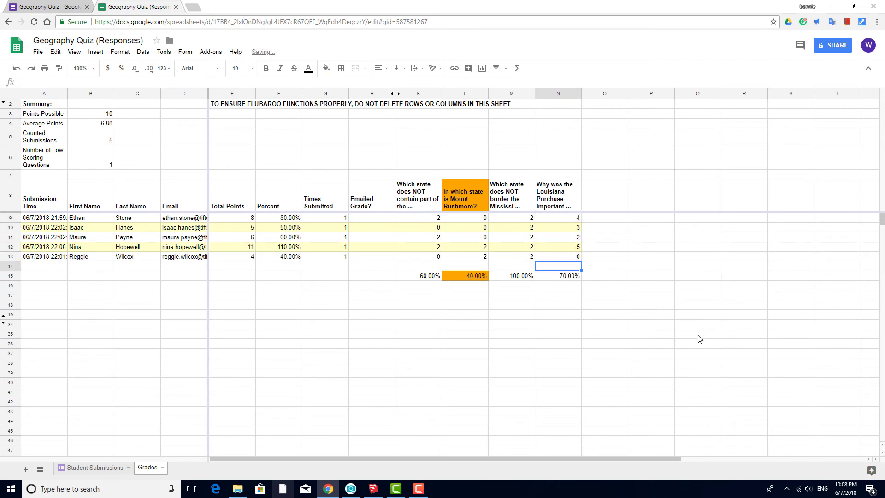
pyautogui.click(698, 335)
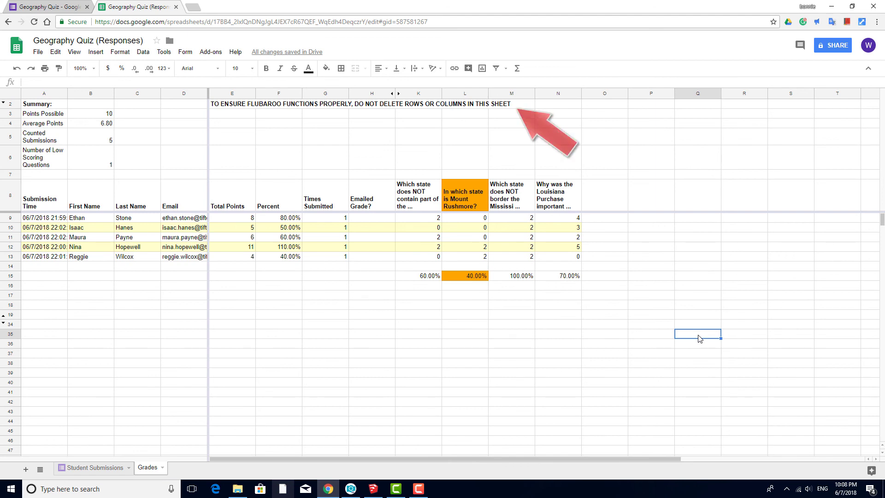
# - Copy the grades table A8:N13 and paste it at A1 of a new Sheet2
pyautogui.moveTo(44, 198); pyautogui.dragTo(563, 262)
pyautogui.hotkey('ctrl', 'c')
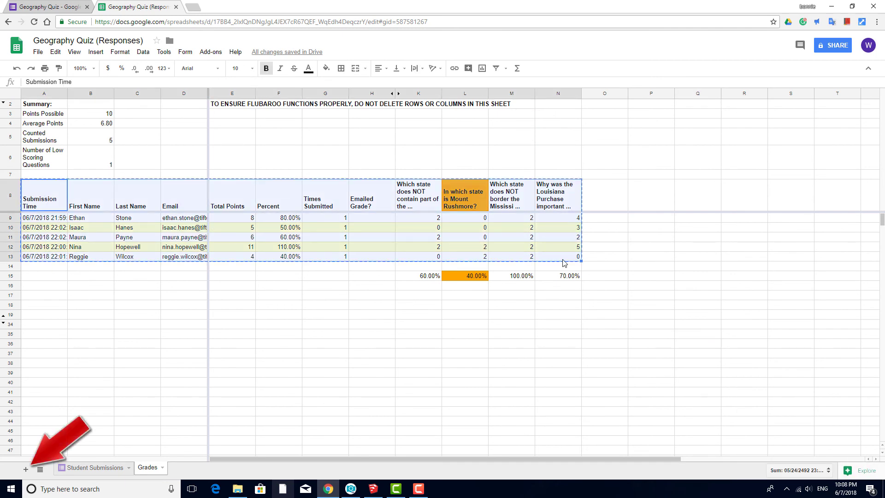
pyautogui.click(25, 470)
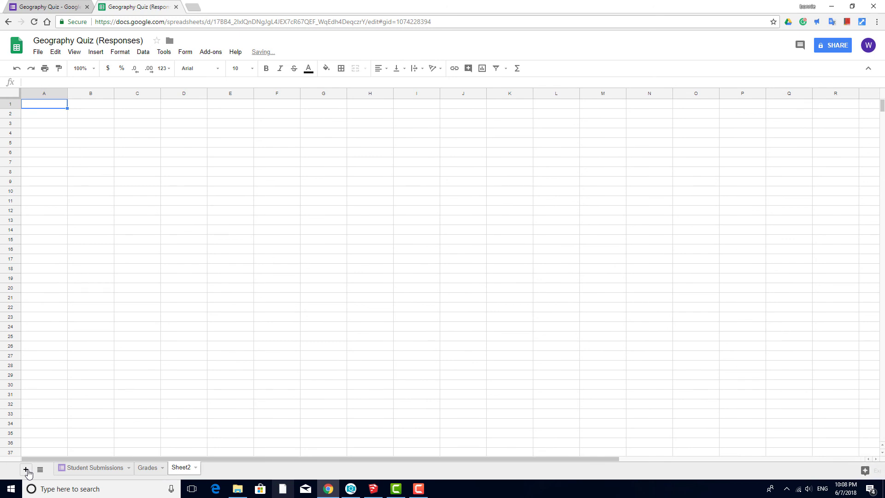
pyautogui.hotkey('ctrl', 'v')
pyautogui.click(276, 253)
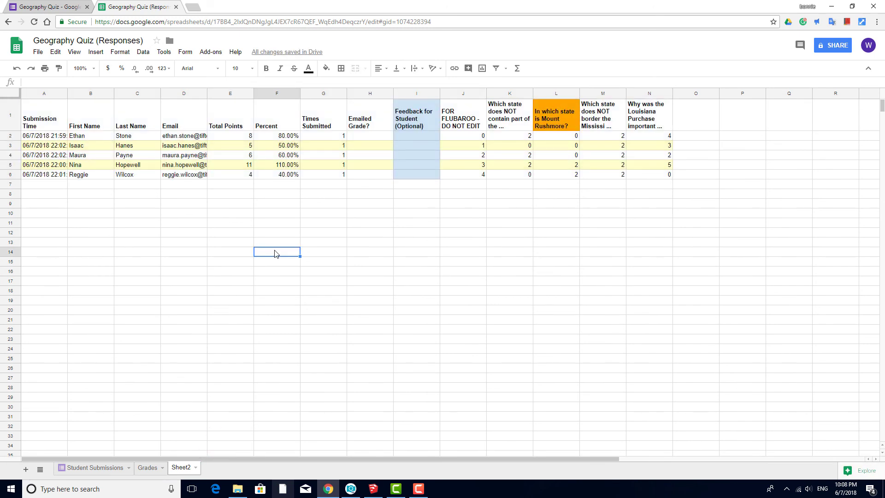
# - Launch formMule and choose Sheet2 as the merge data source
pyautogui.click(217, 52)
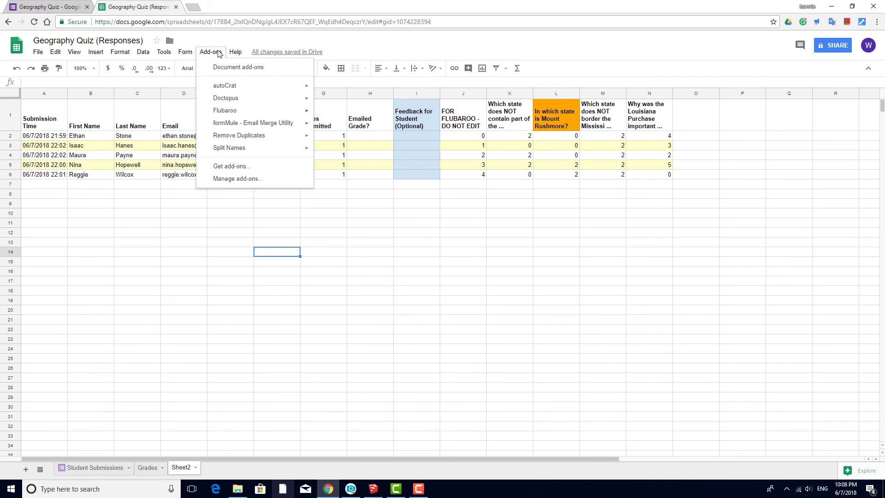
pyautogui.moveTo(272, 123)
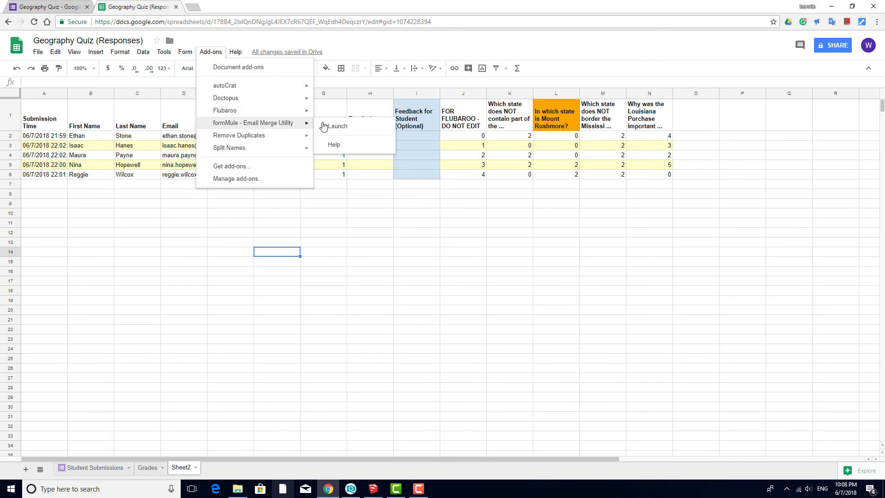
pyautogui.click(342, 129)
pyautogui.click(359, 186)
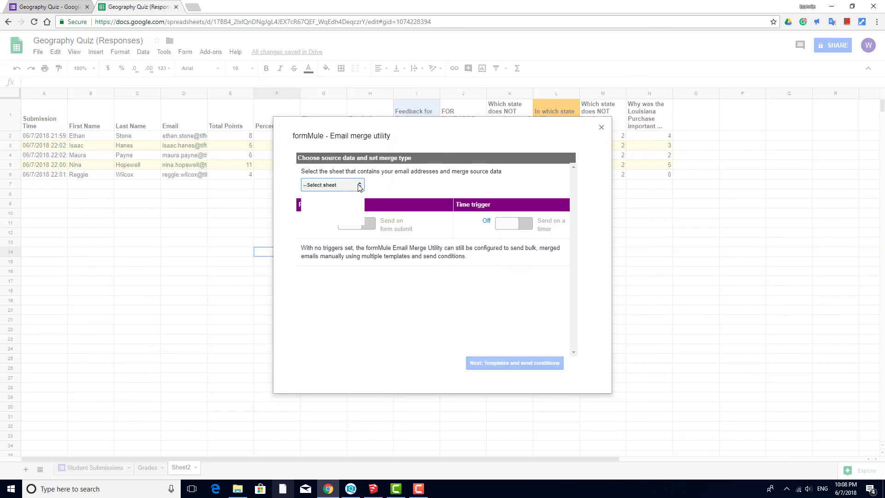
pyautogui.click(312, 214)
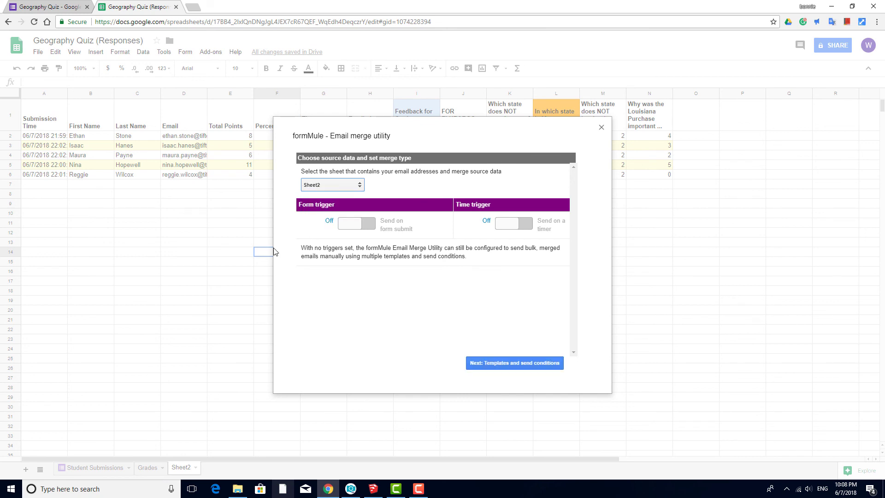
pyautogui.click(512, 367)
# - Rename the email template to 'Quiz Results' and save the template settings
pyautogui.click(357, 229)
pyautogui.tripleClick(358, 229)
pyautogui.write('Quiz Results')
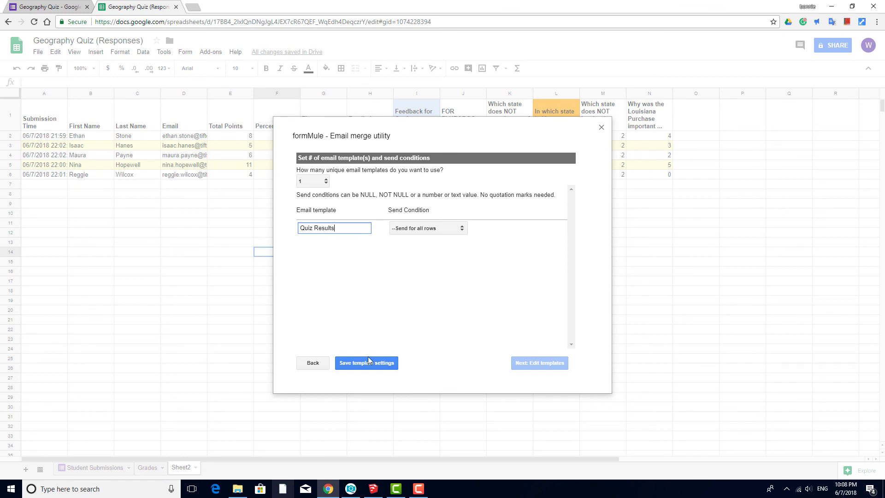
pyautogui.click(369, 361)
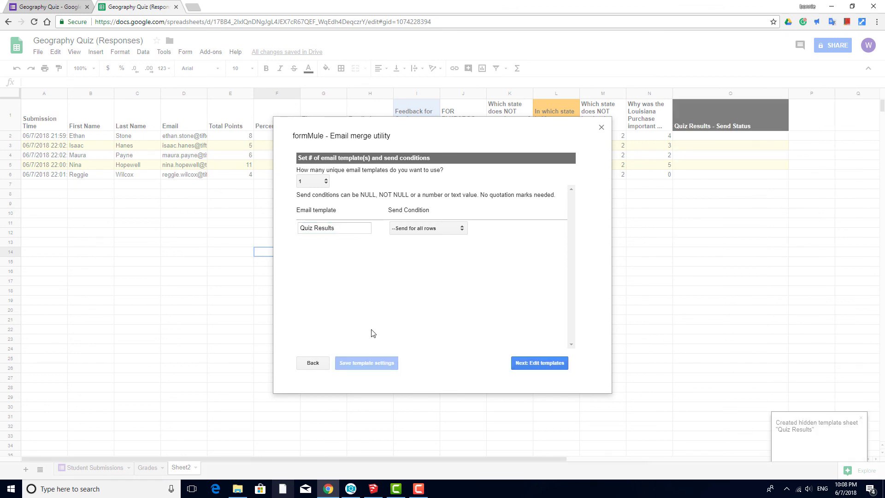
pyautogui.click(539, 363)
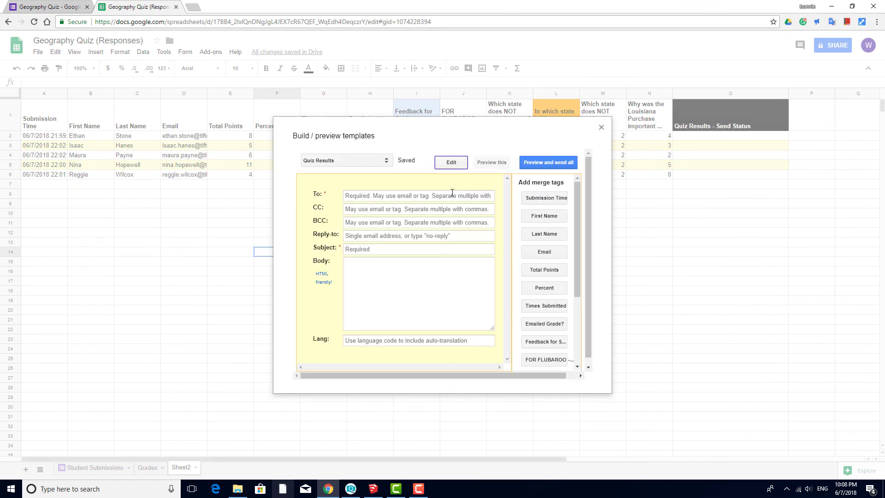
# - Address the email to <<Email>>, use the subject 'Your geography test score', and preview all five messages
pyautogui.click(549, 255)
pyautogui.click(443, 249)
pyautogui.write('Your geography test score')
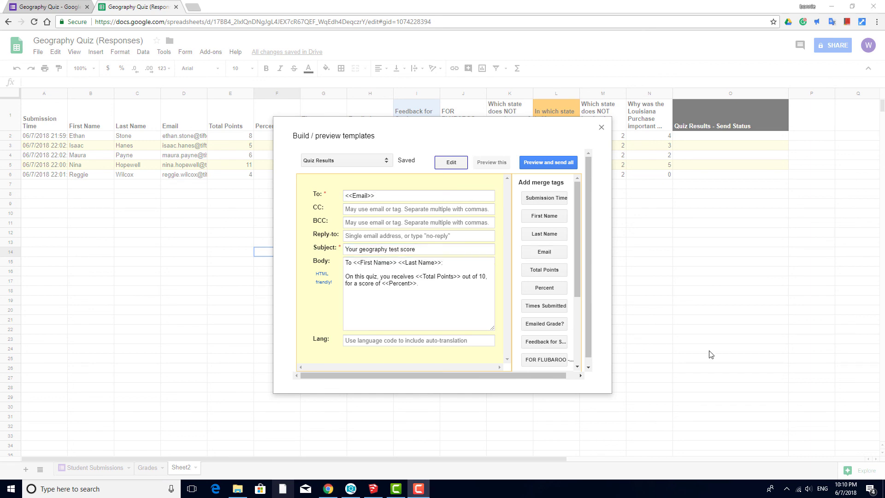
pyautogui.click(567, 162)
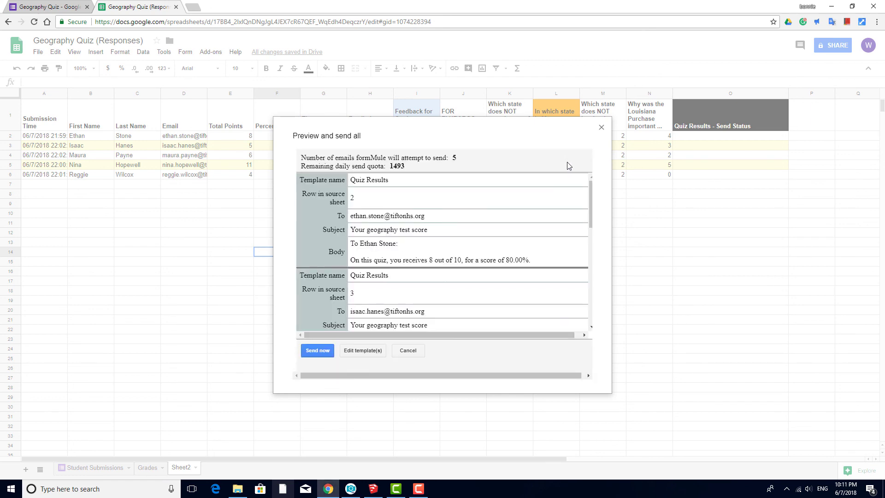
pyautogui.moveTo(591, 189); pyautogui.dragTo(595, 242)
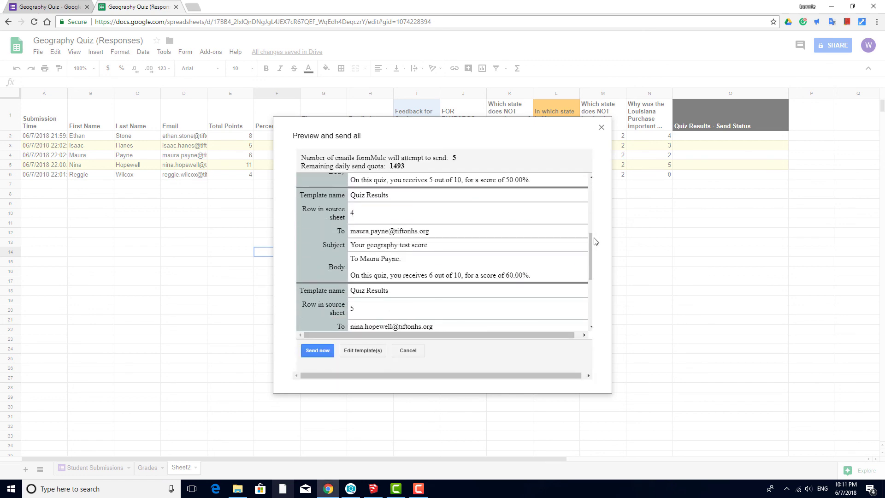